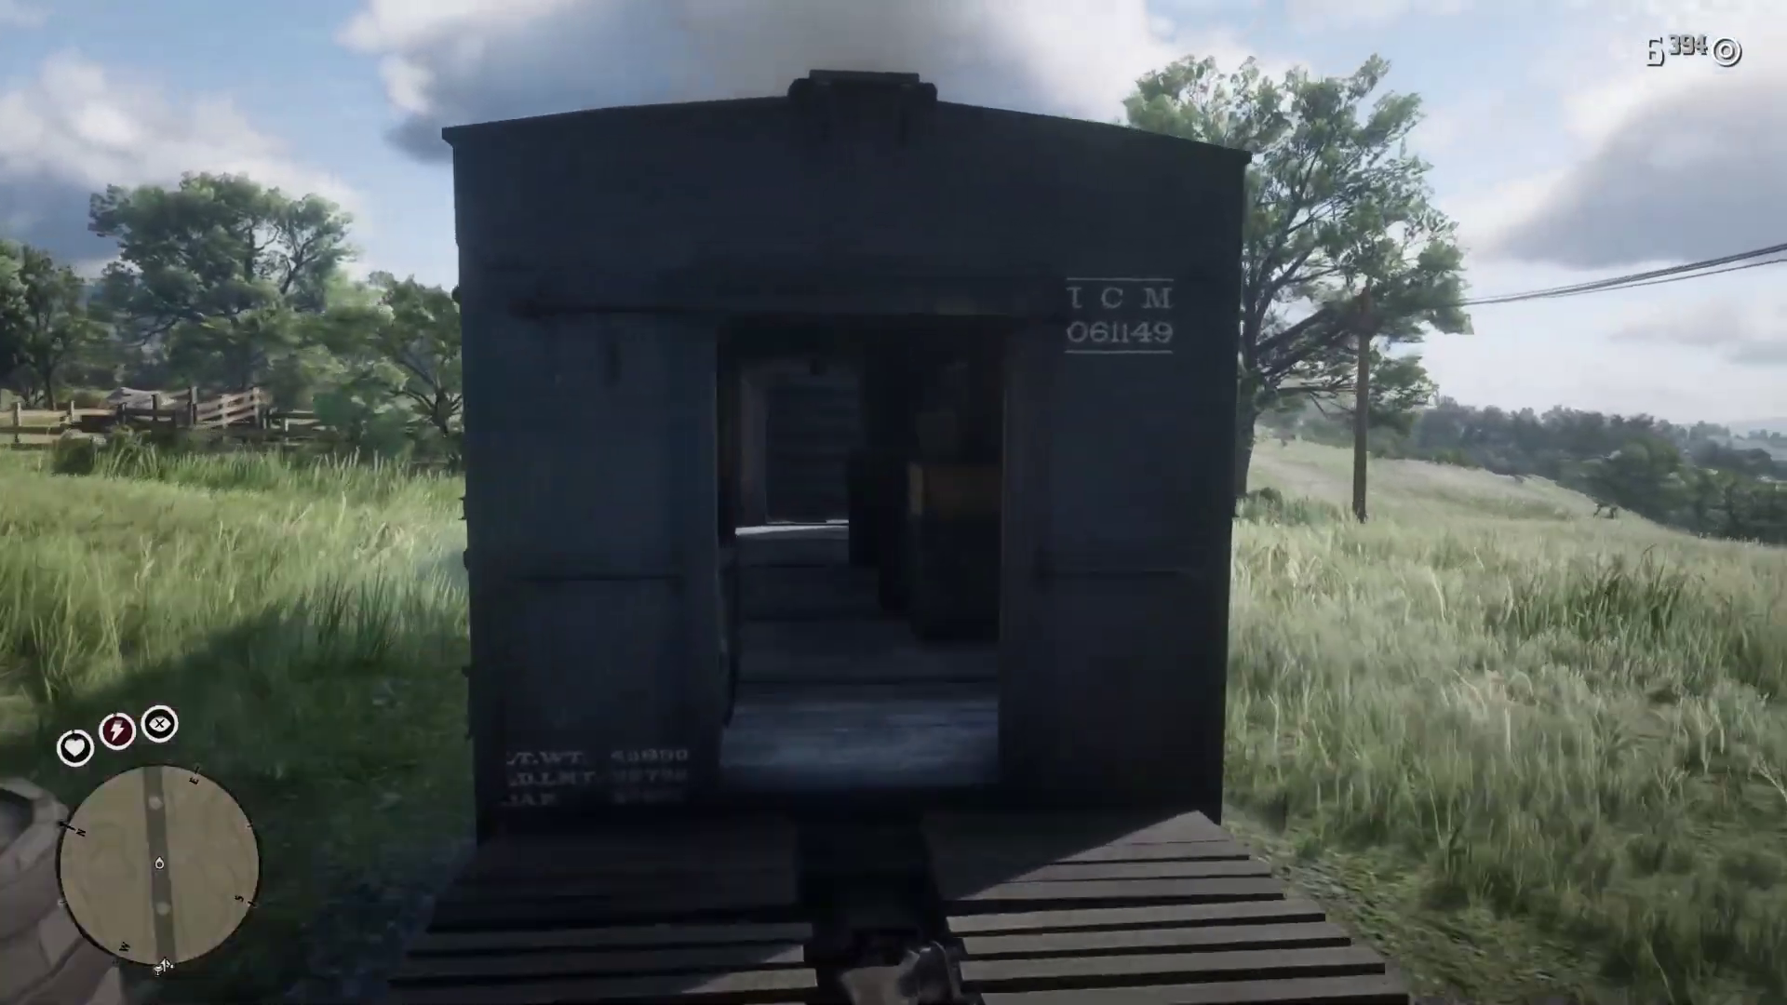
key("w")
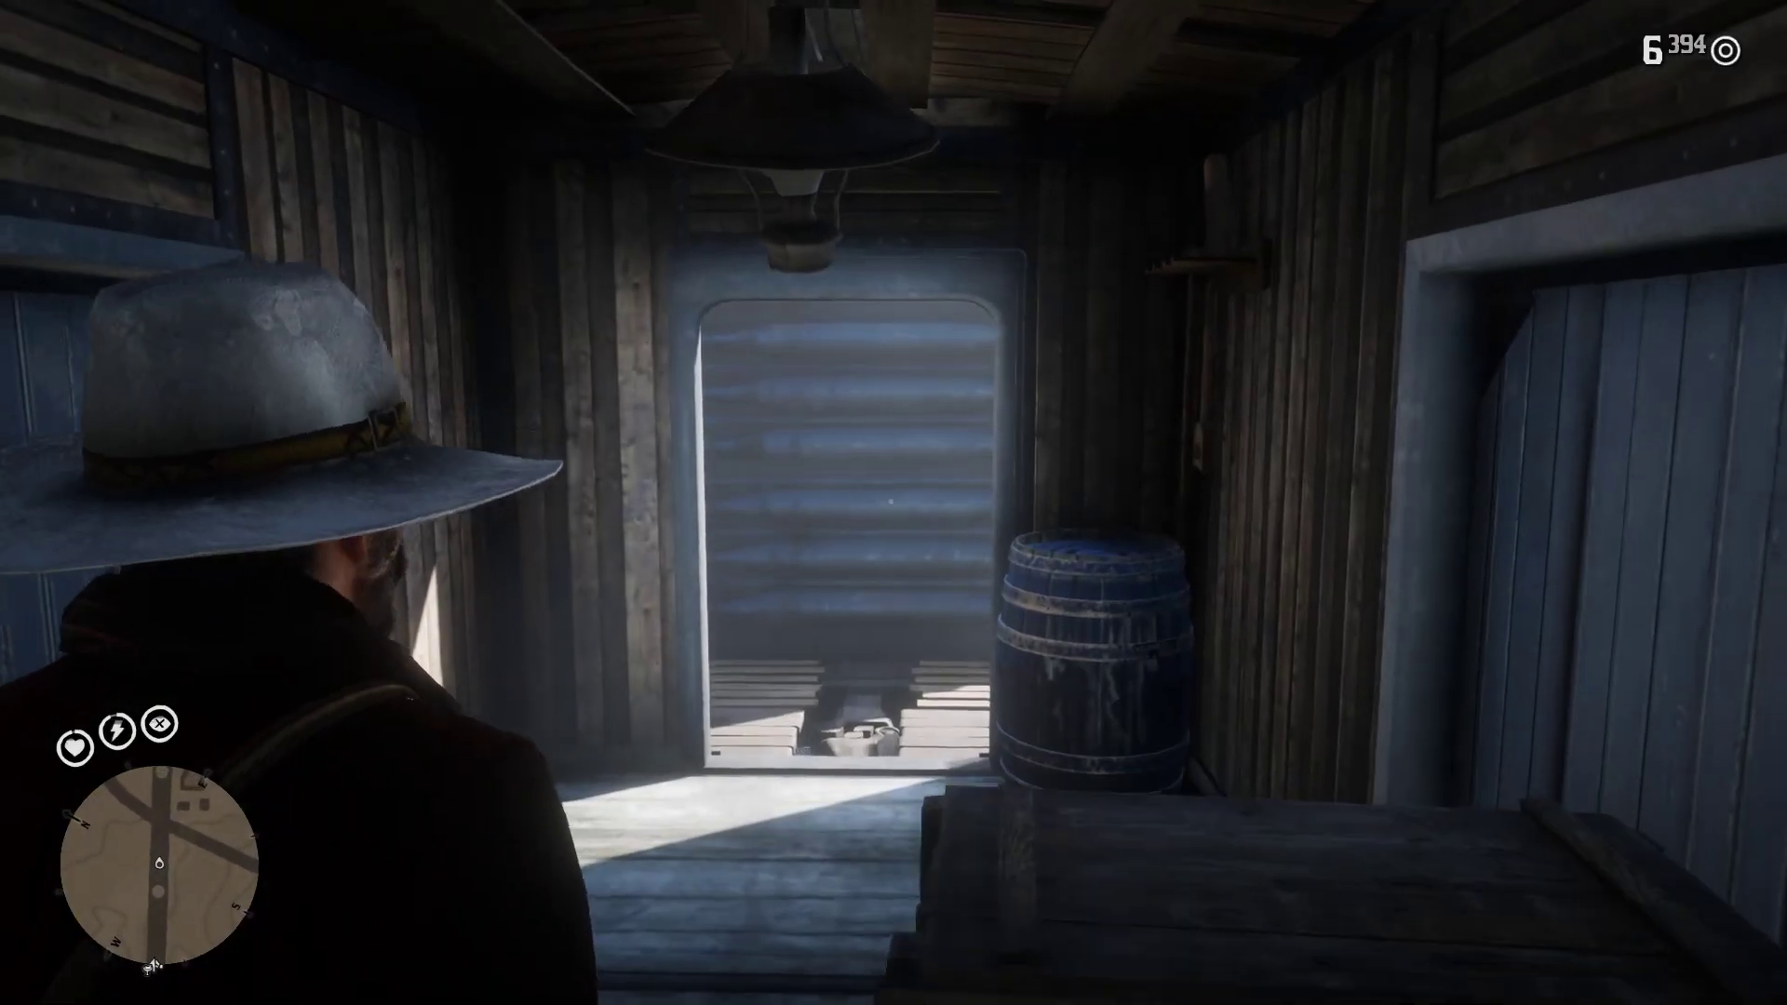
key("w")
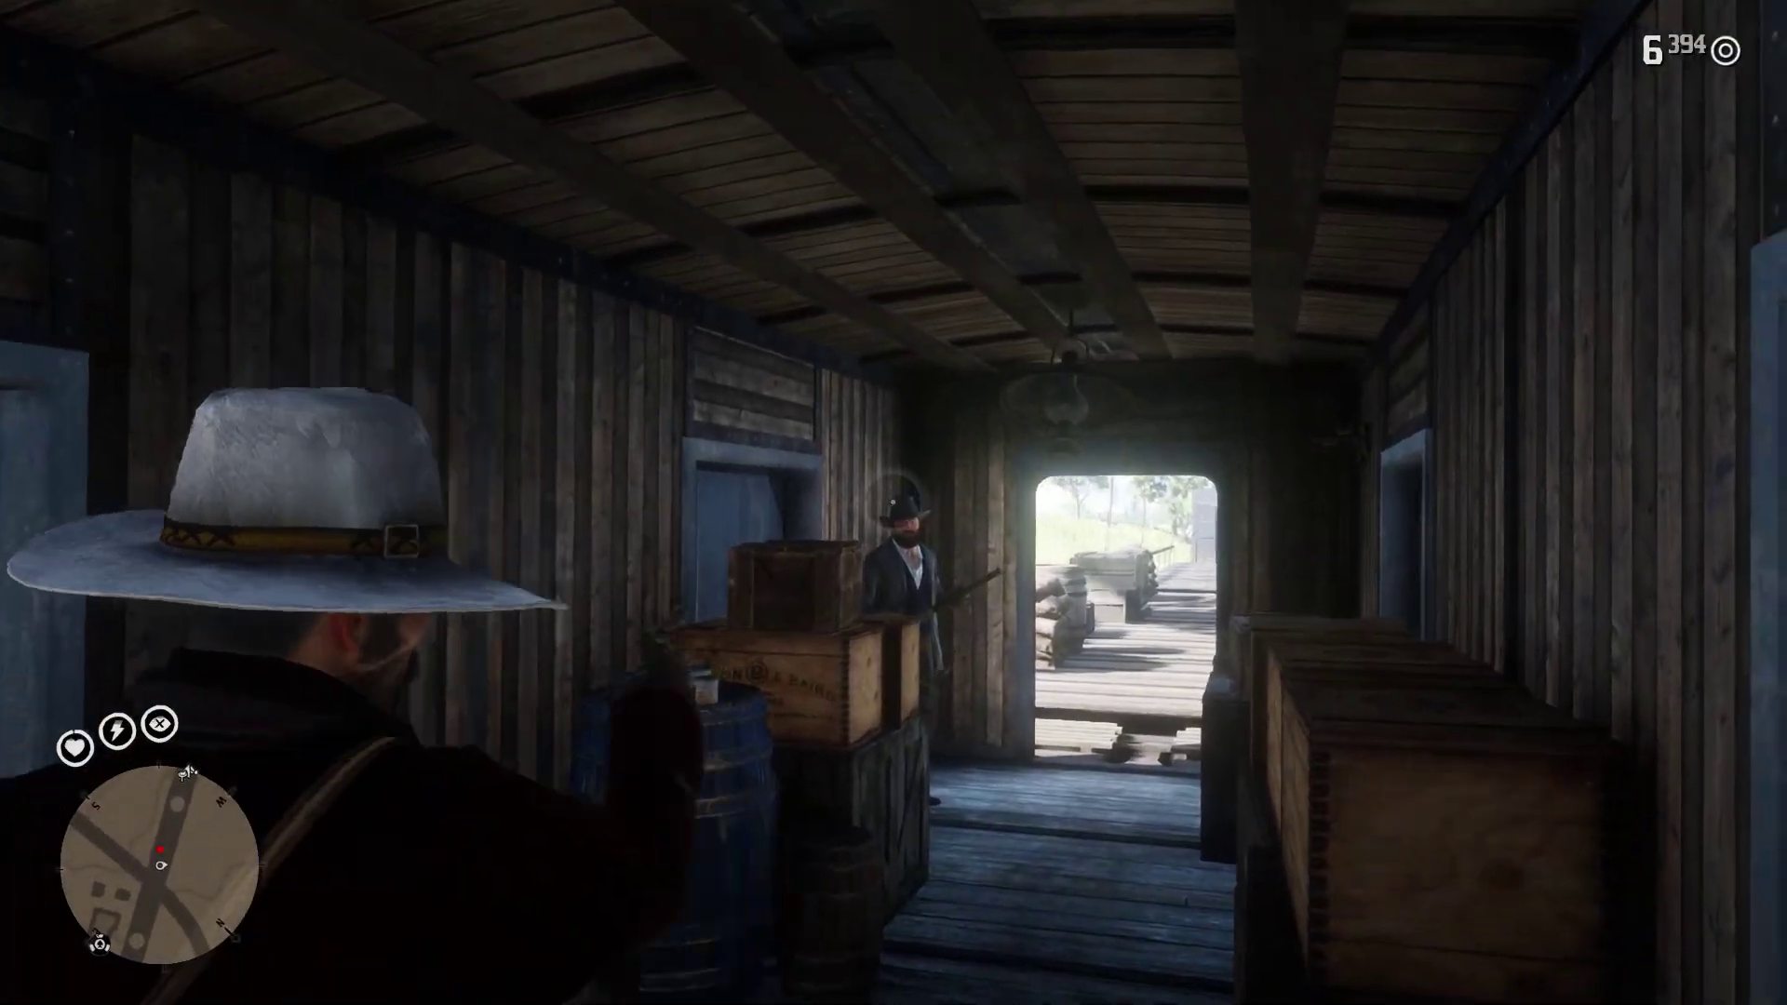
left_click(890, 502)
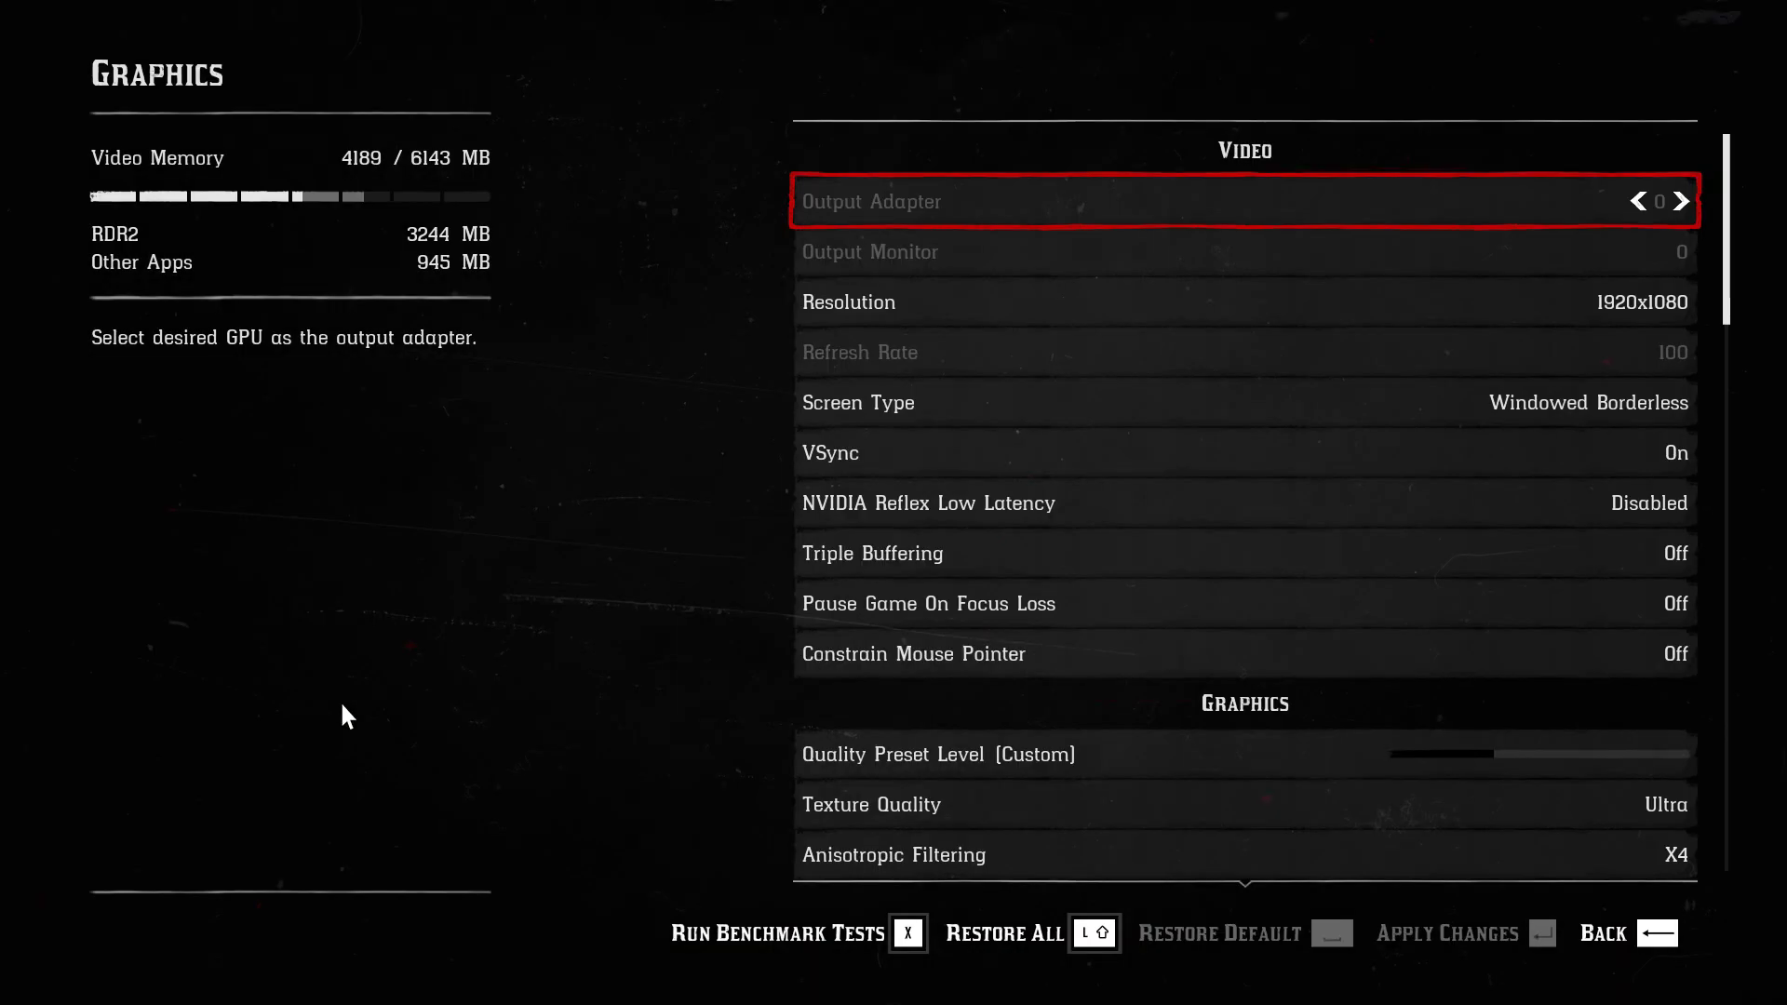
- Turn VSync off in the game's graphics settings and apply the change
left_click(1682, 456)
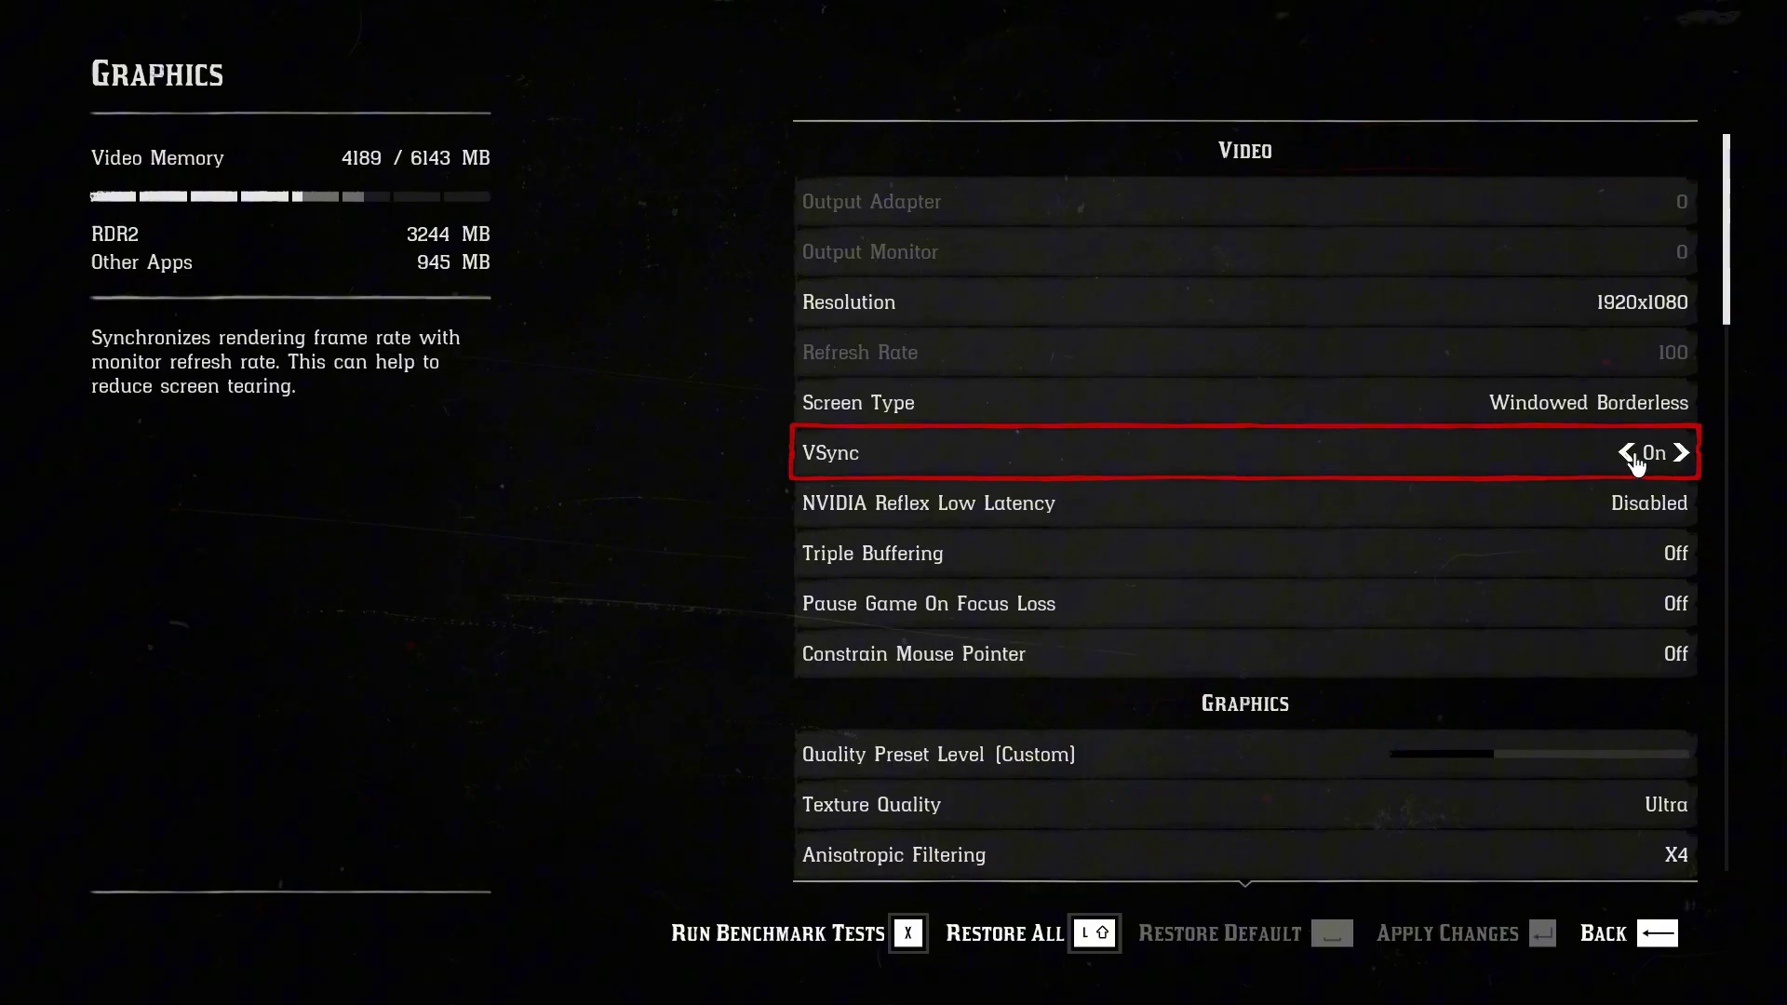
left_click(1681, 454)
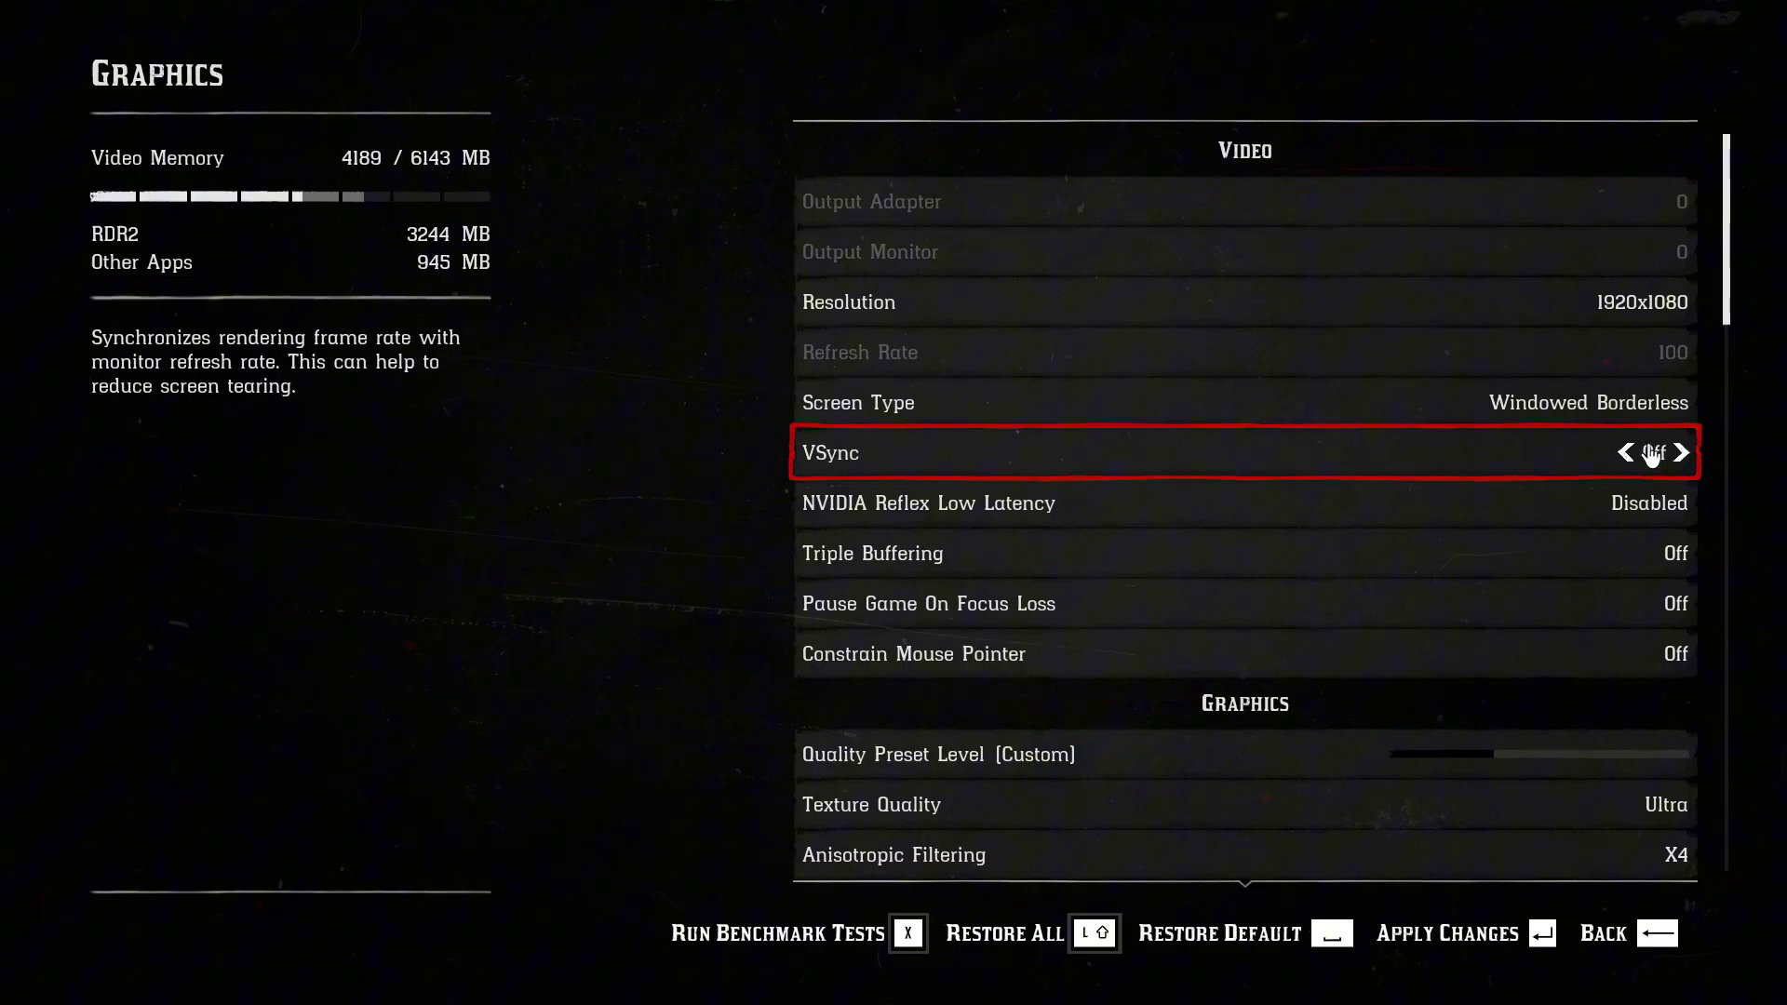
left_click_drag(1739, 276, 1746, 678)
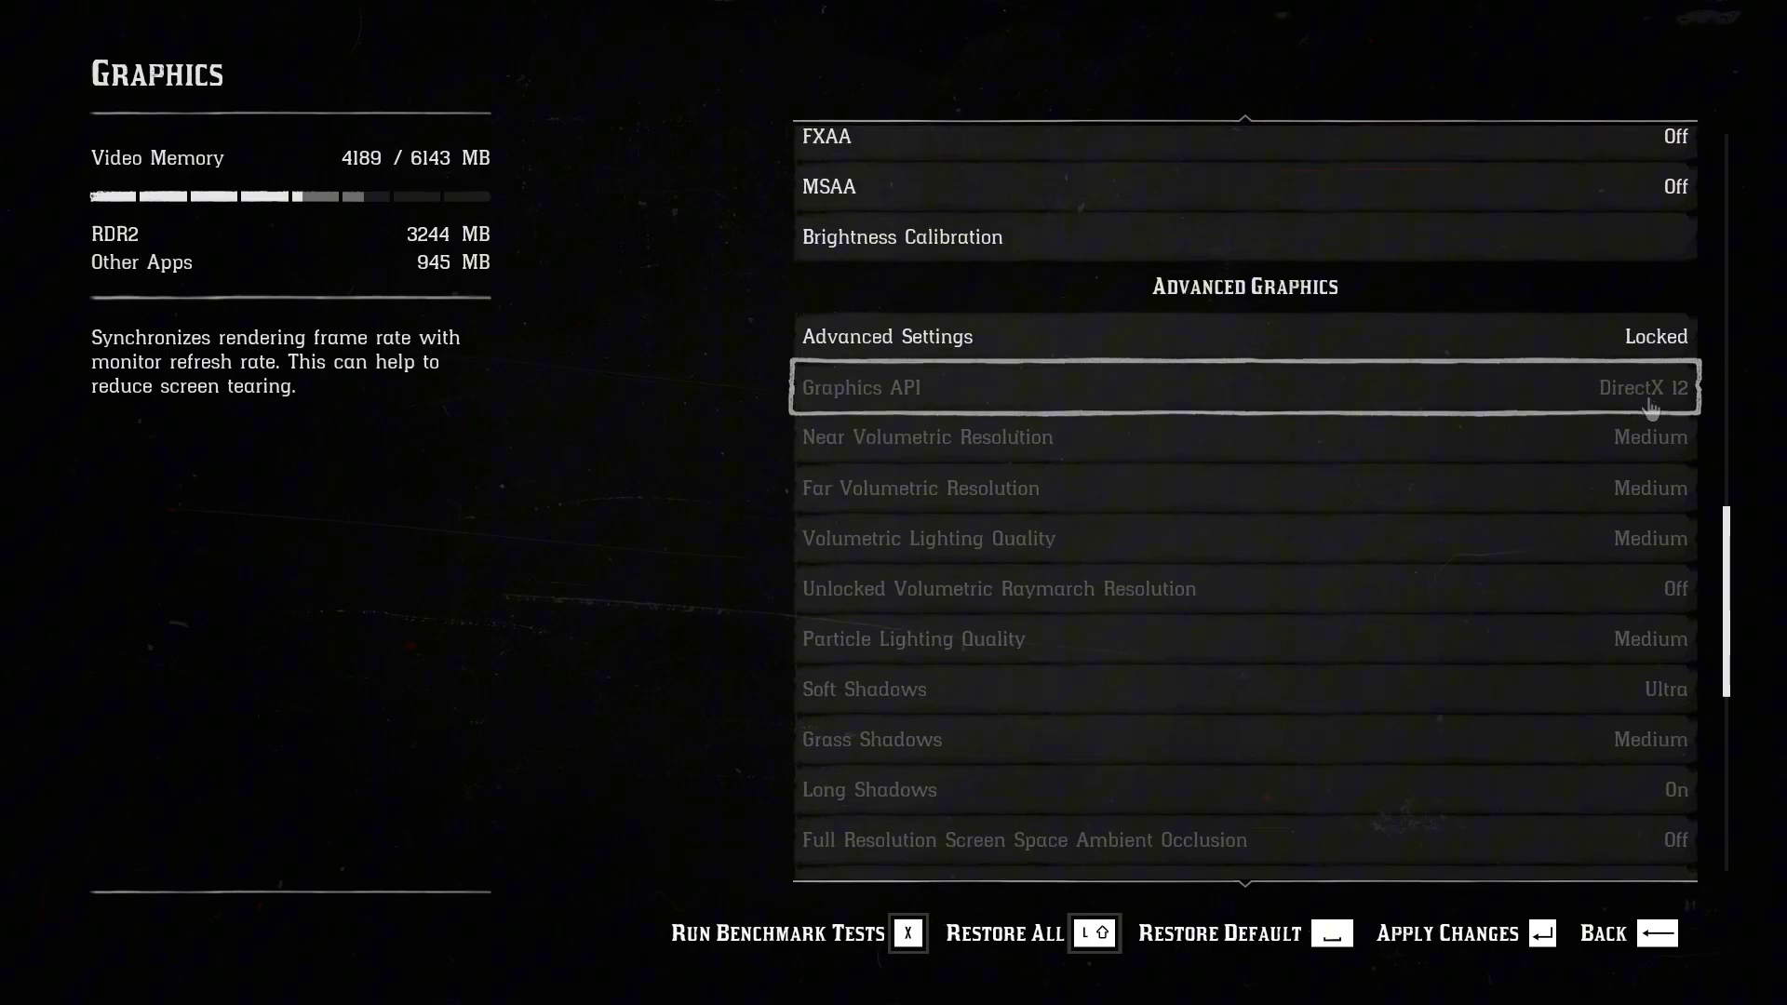
left_click_drag(1735, 521, 1750, 136)
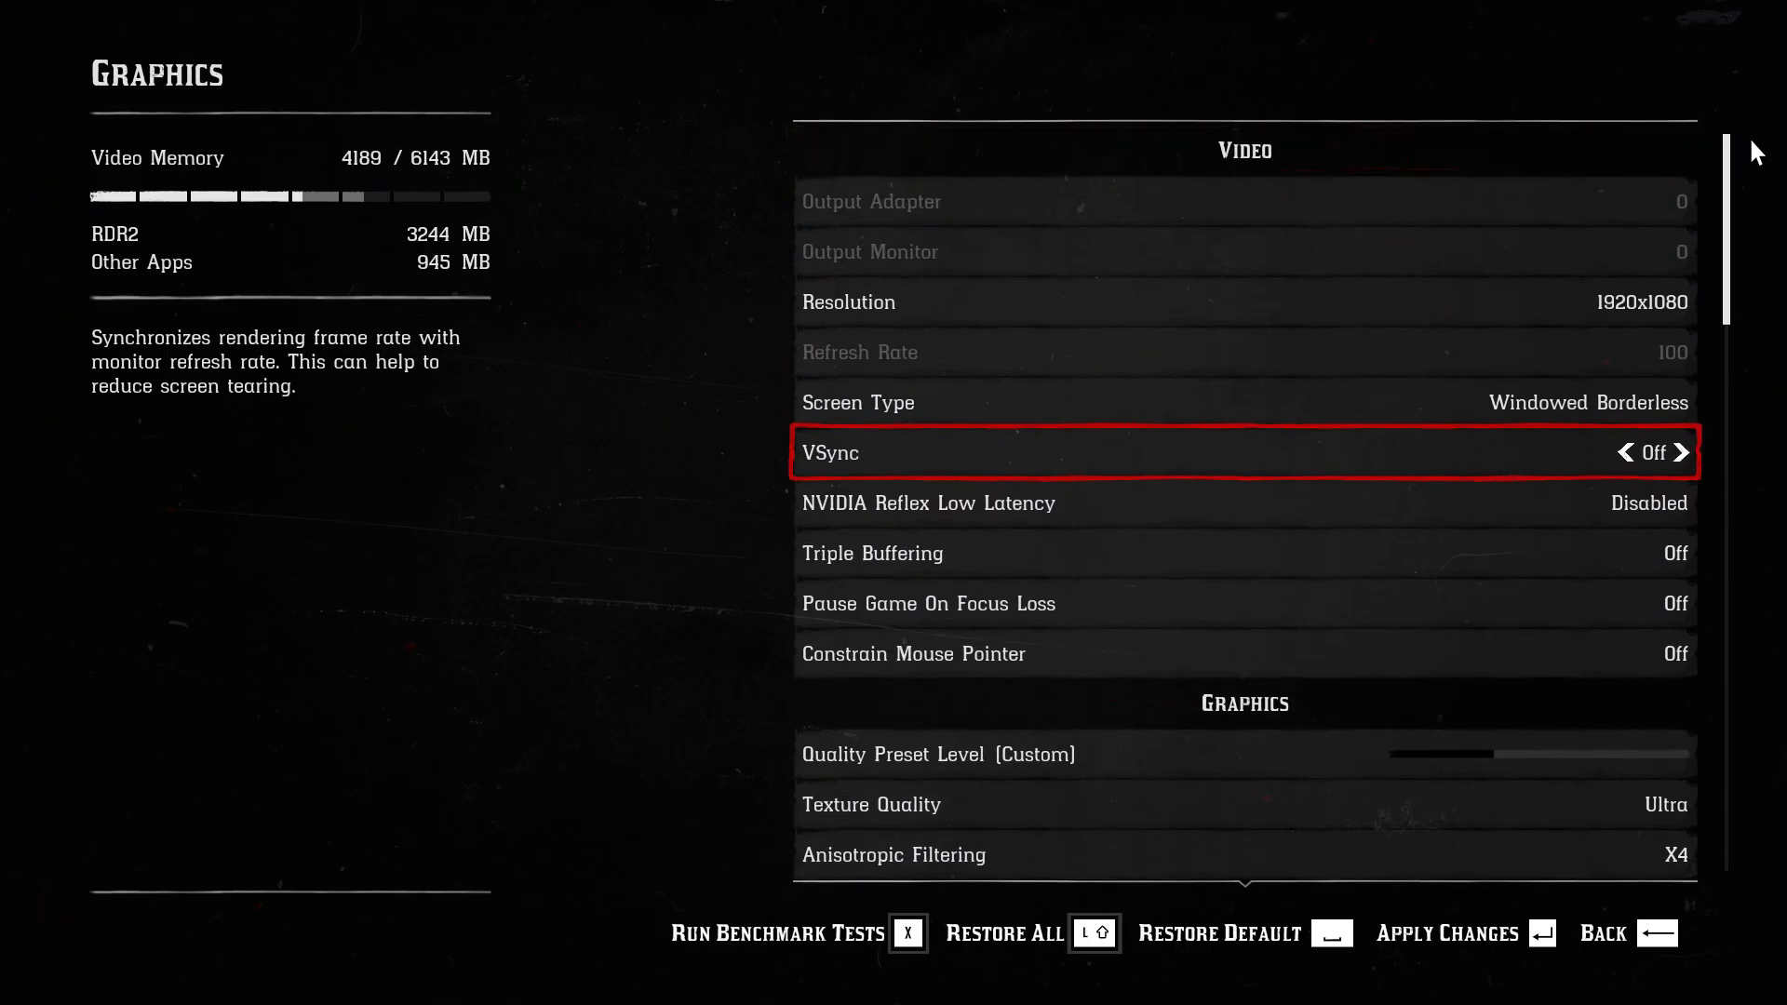
left_click(1494, 938)
left_click(1499, 929)
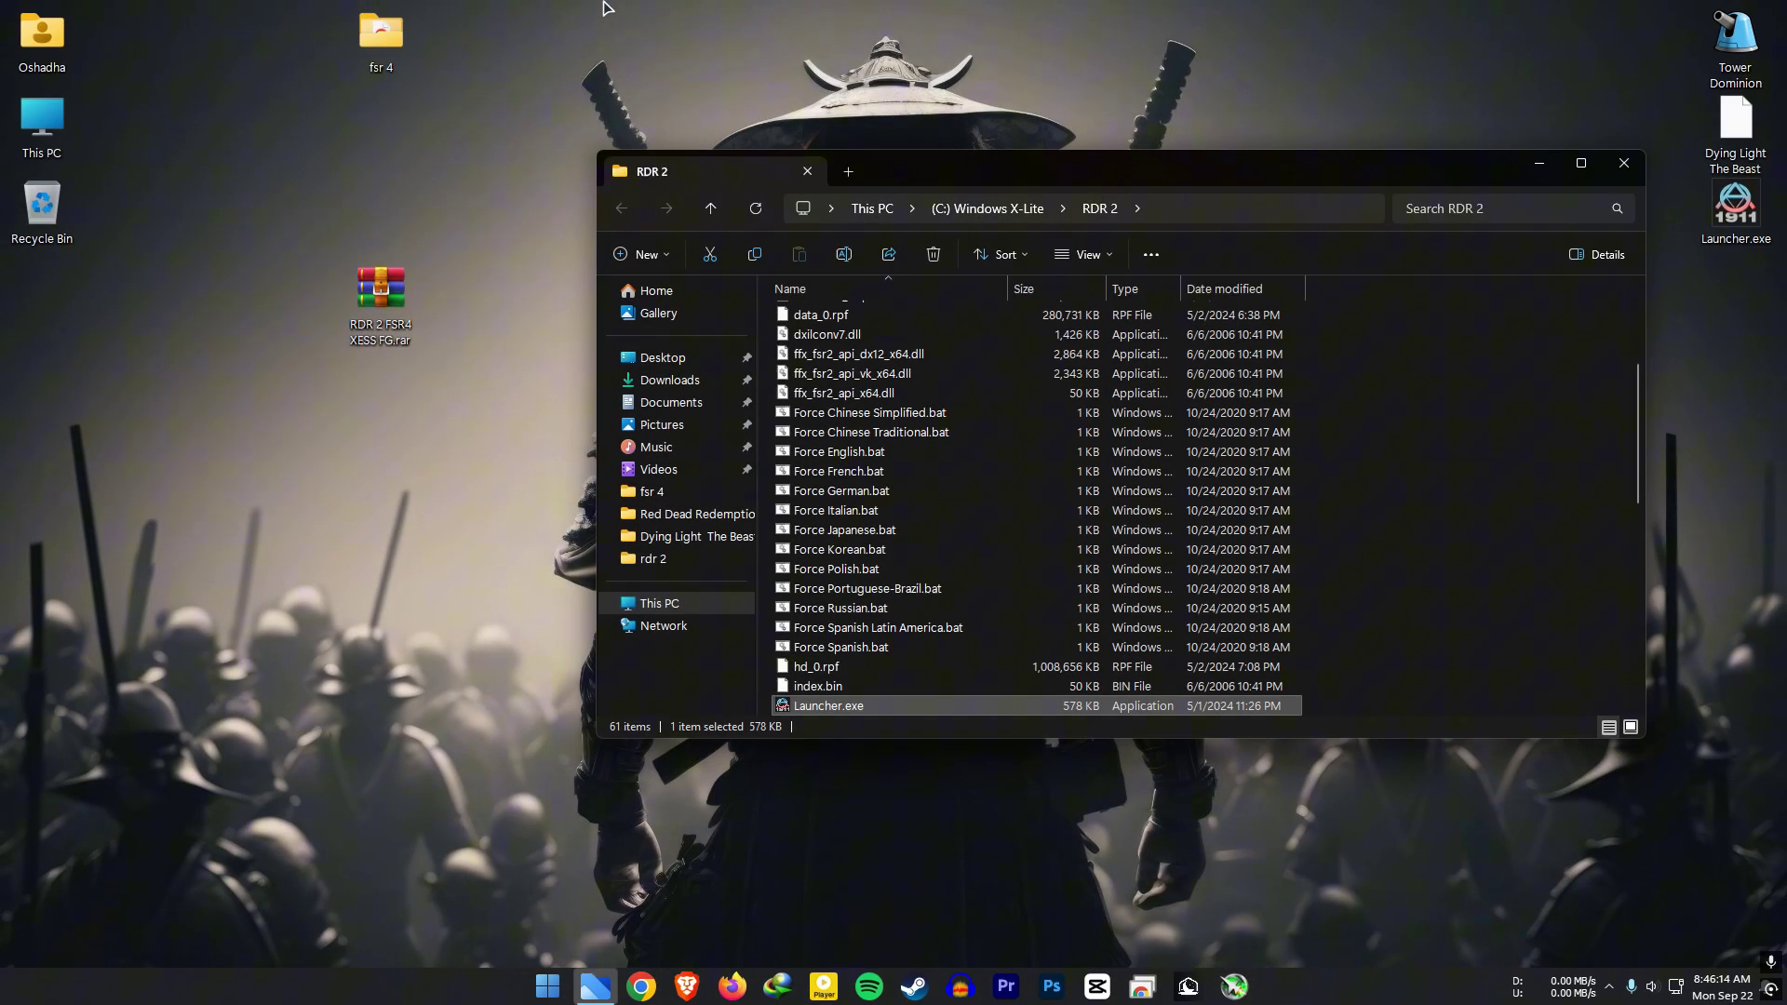
- Open the RDR 2 FSR4 XESS FG.rar archive from the desktop and arrange its window beside the RDR 2 game folder
left_click_drag(276, 159, 441, 343)
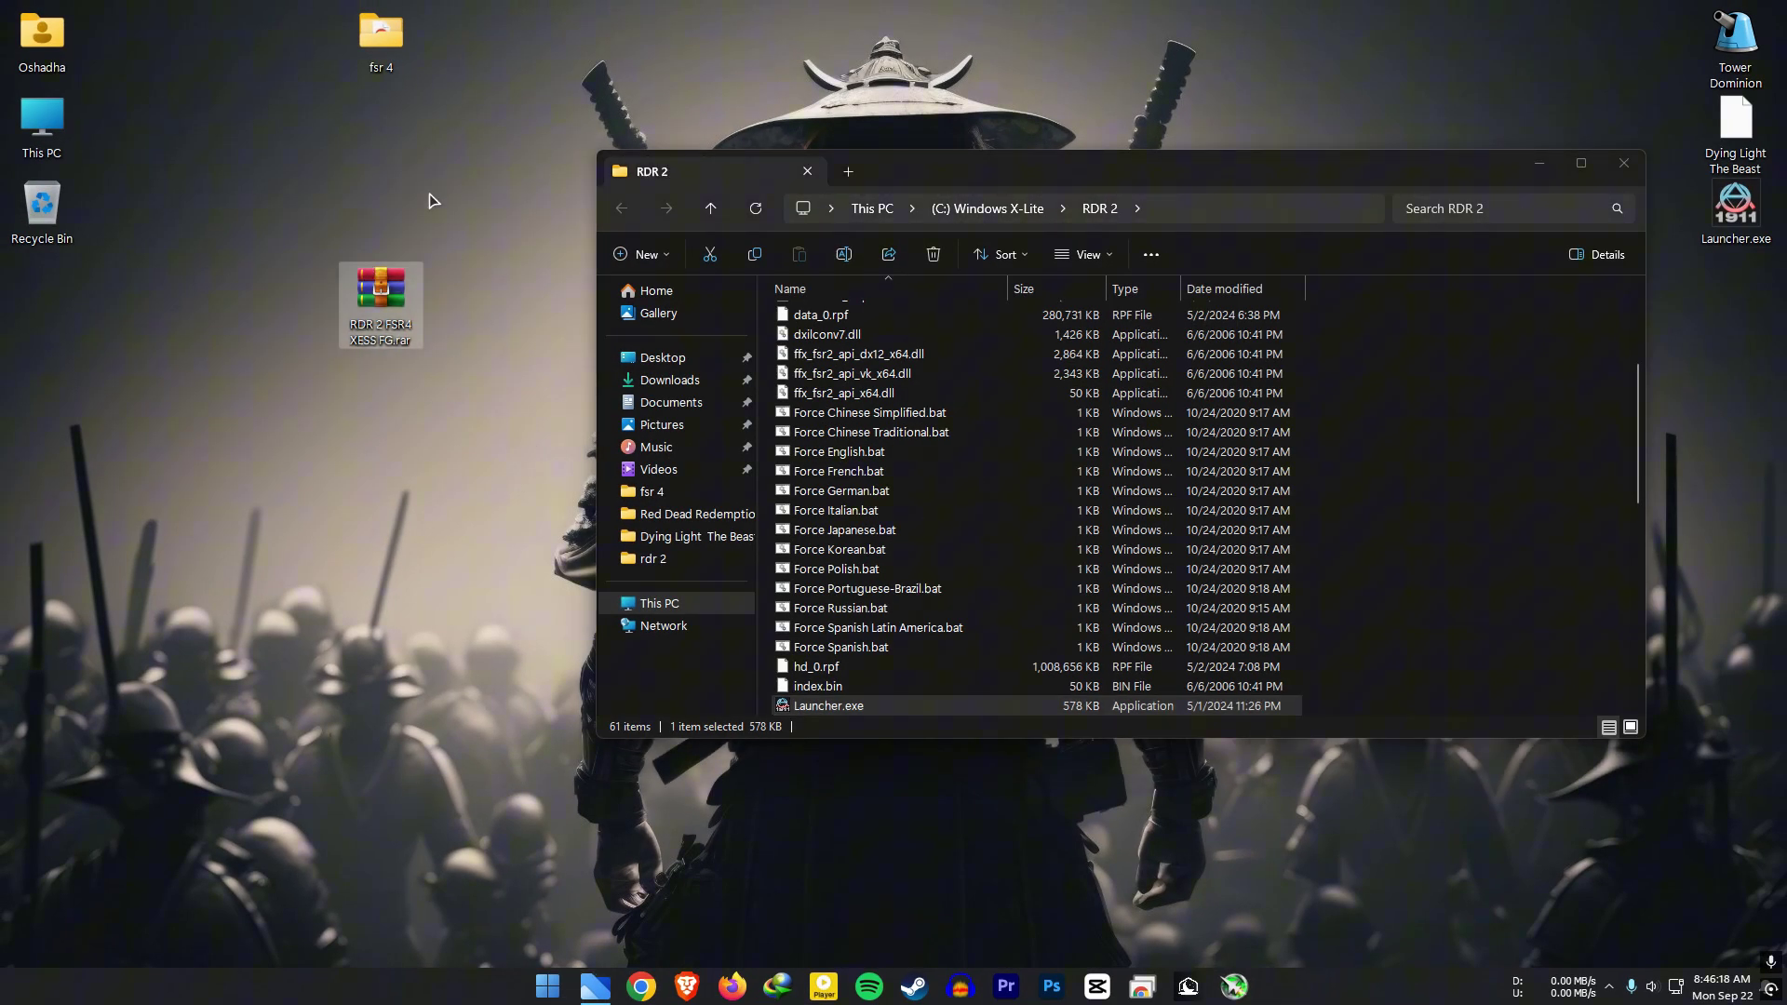
left_click_drag(377, 293, 292, 379)
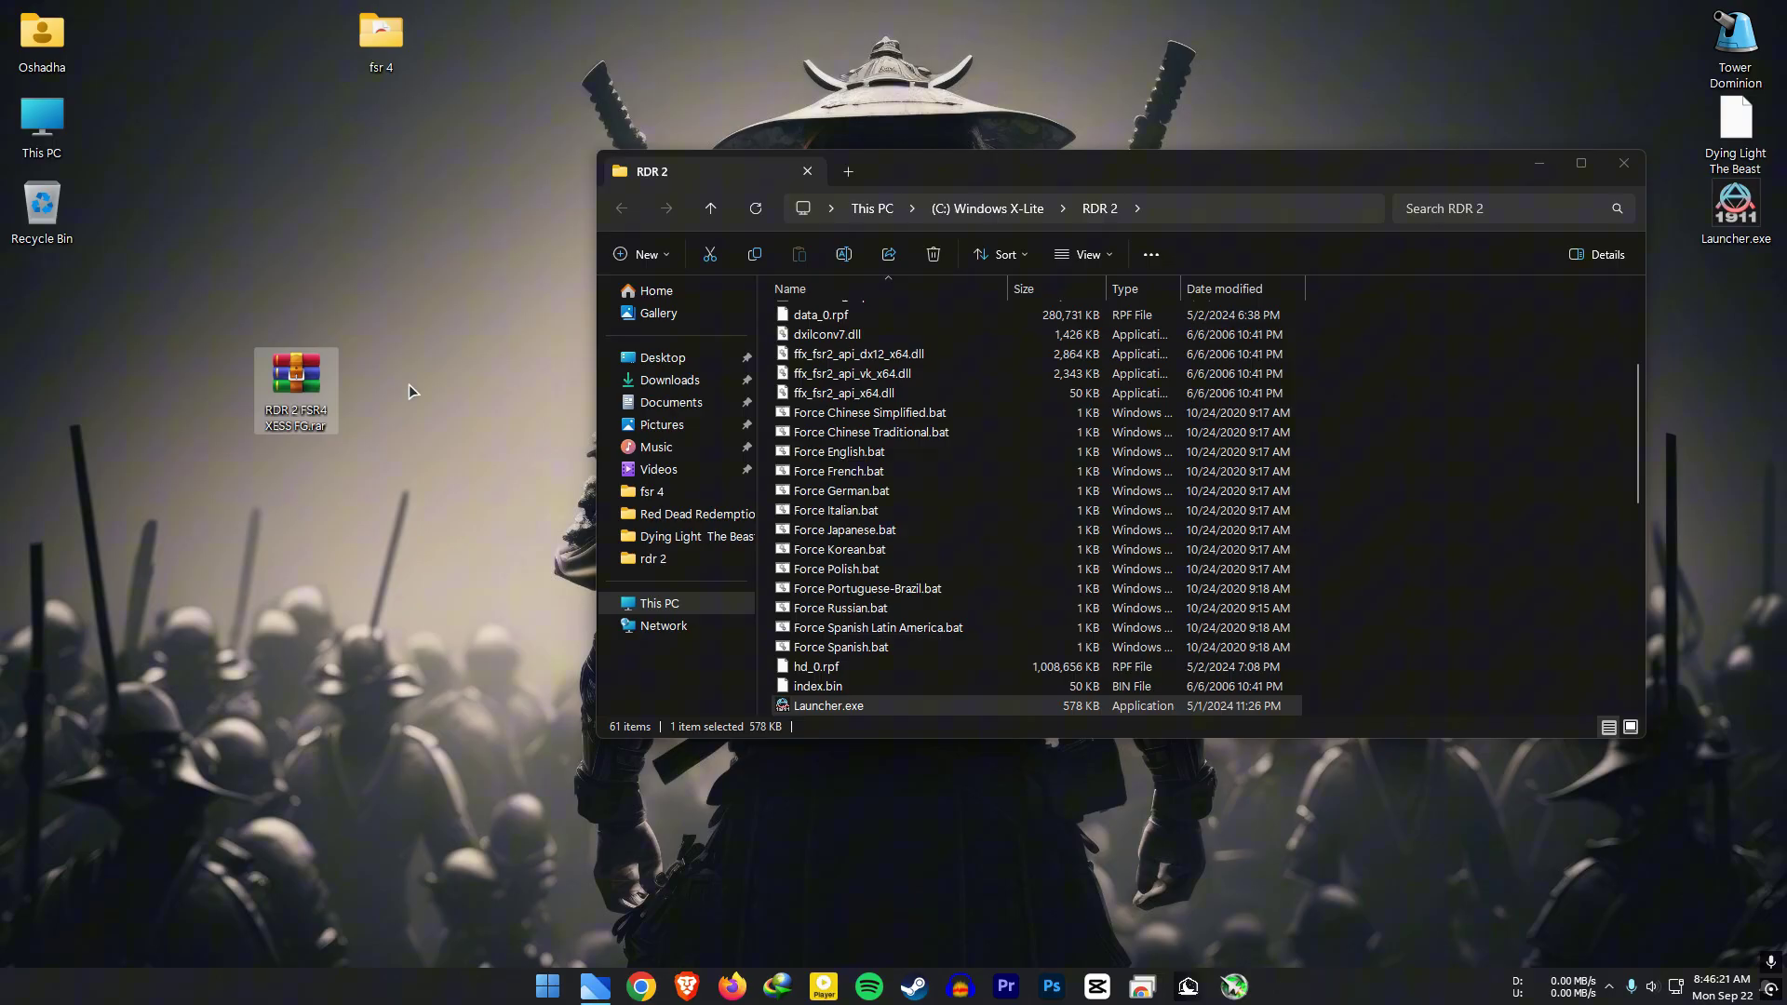
double_click(296, 382)
left_click_drag(1035, 152, 1550, 154)
left_click_drag(559, 182, 619, 150)
- Open the Optiscaler_0.9.0-pre3 (20250911) folder inside the archive
left_click(63, 346)
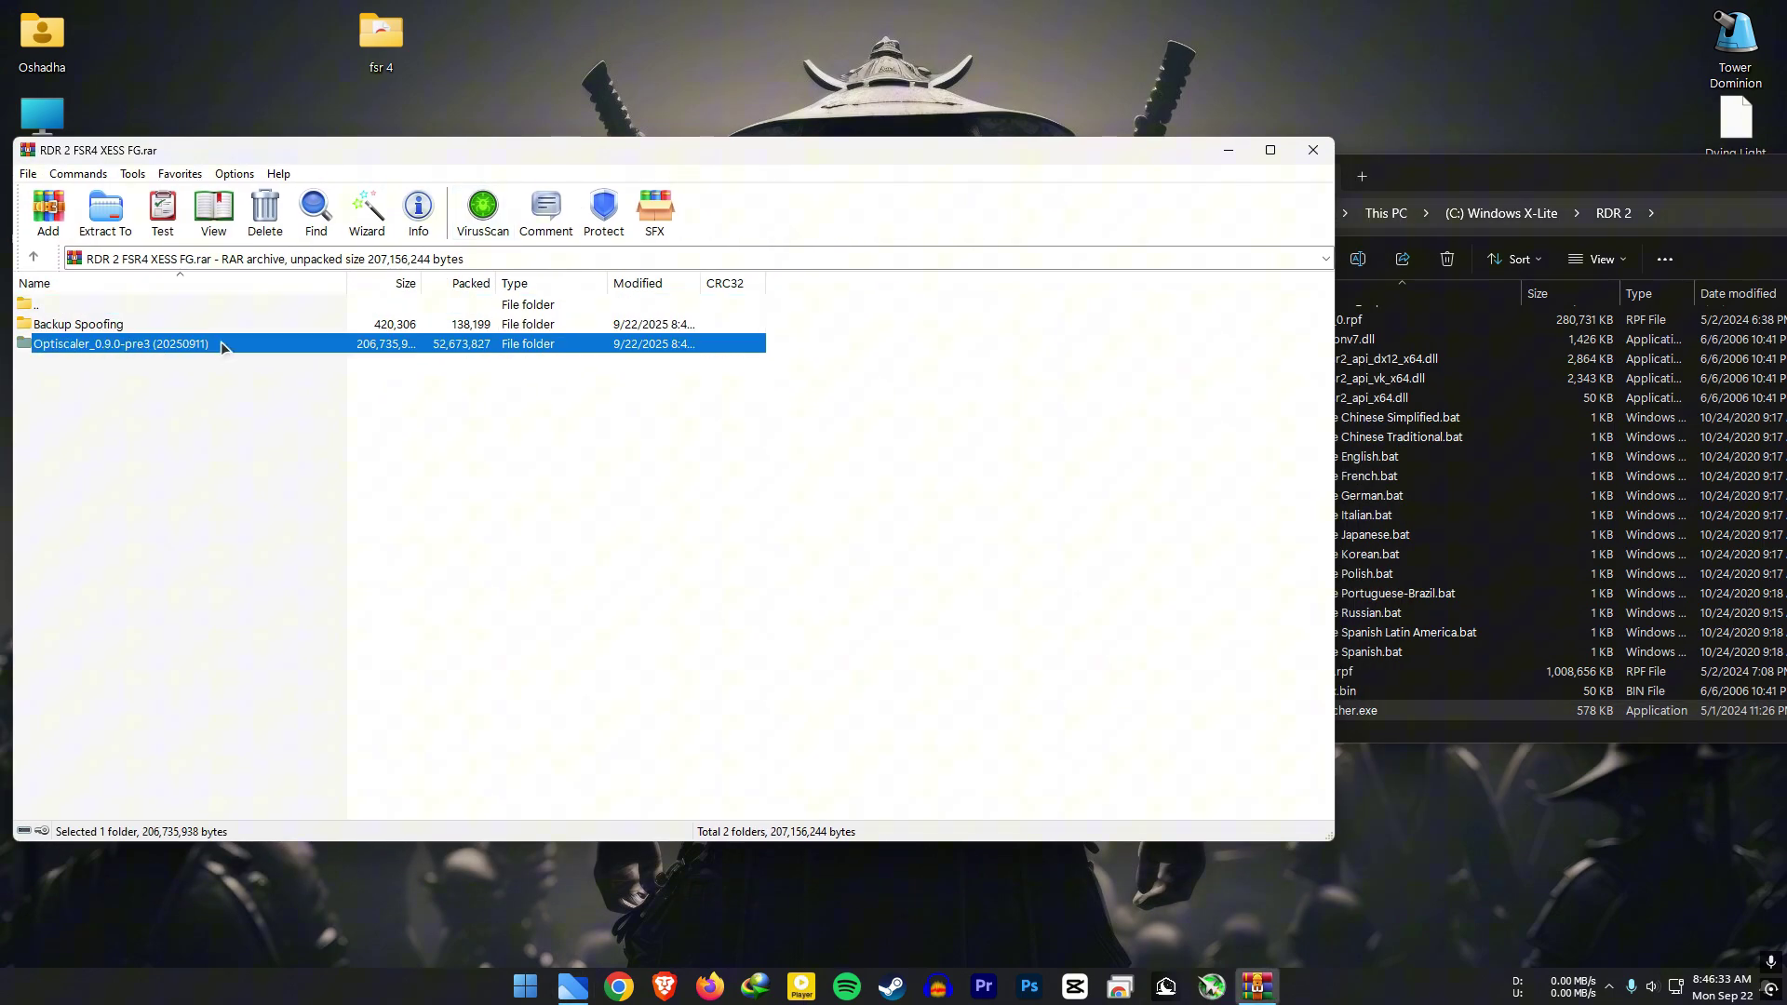
left_click(100, 328)
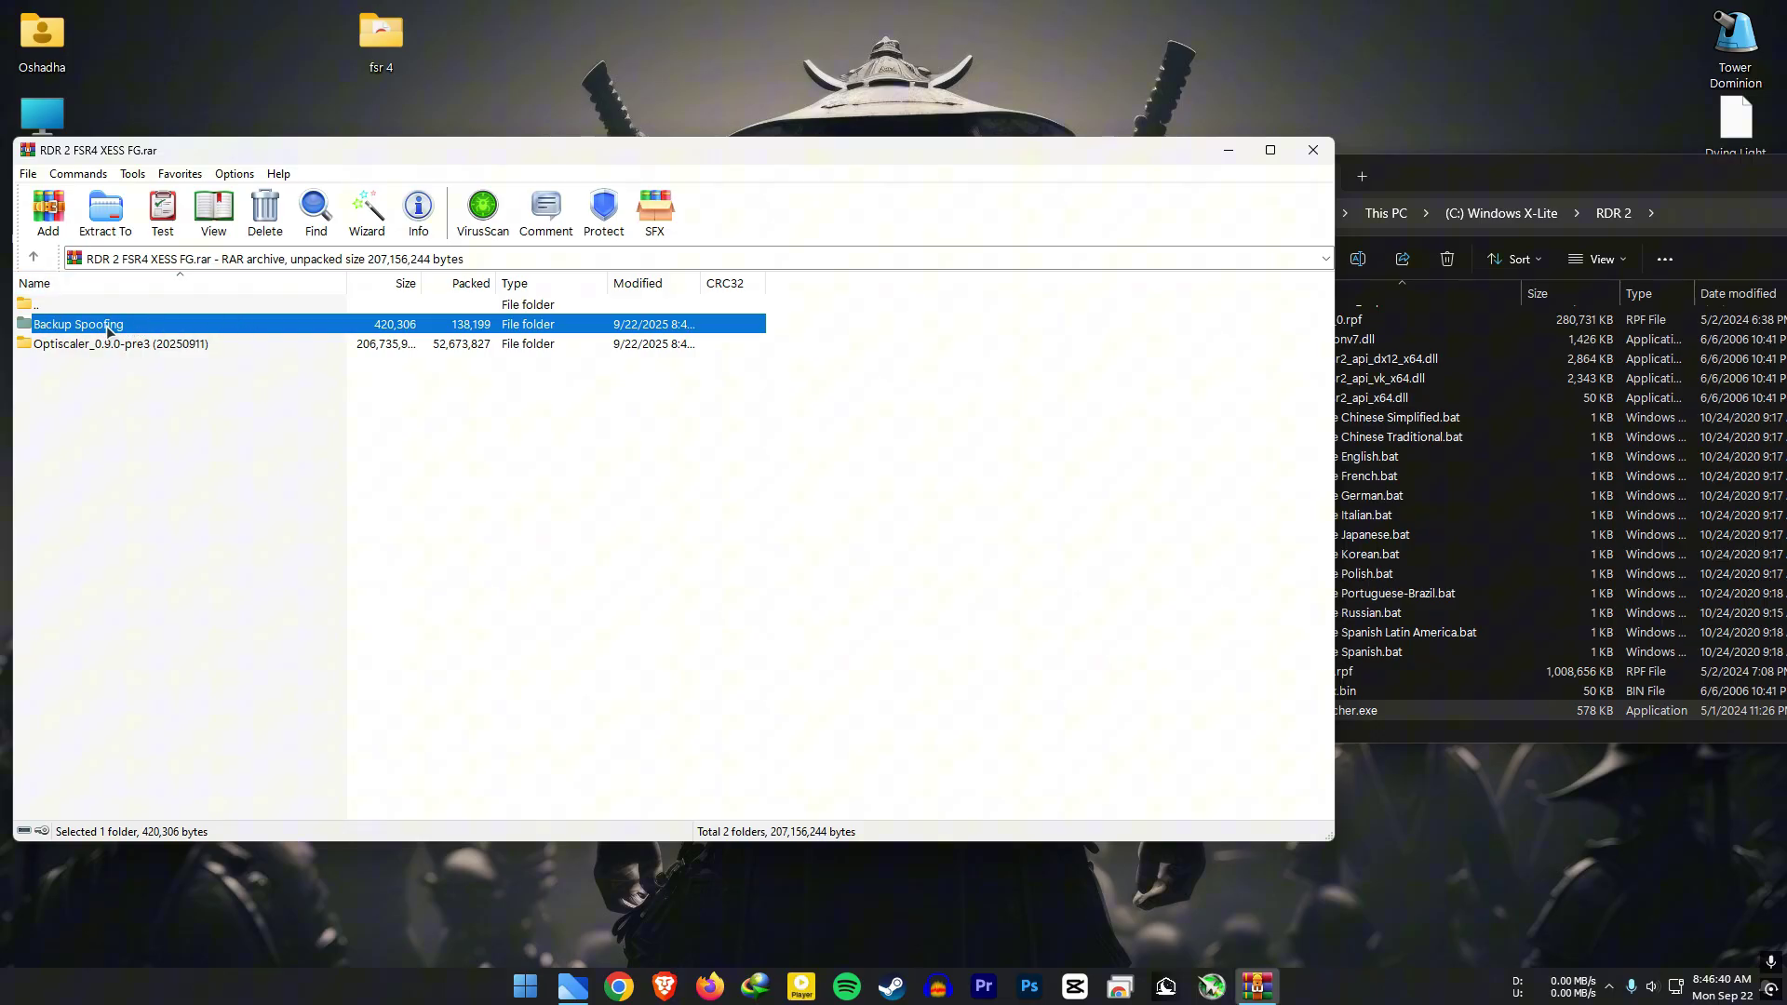
left_click(221, 343)
left_click(250, 326)
left_click(199, 343)
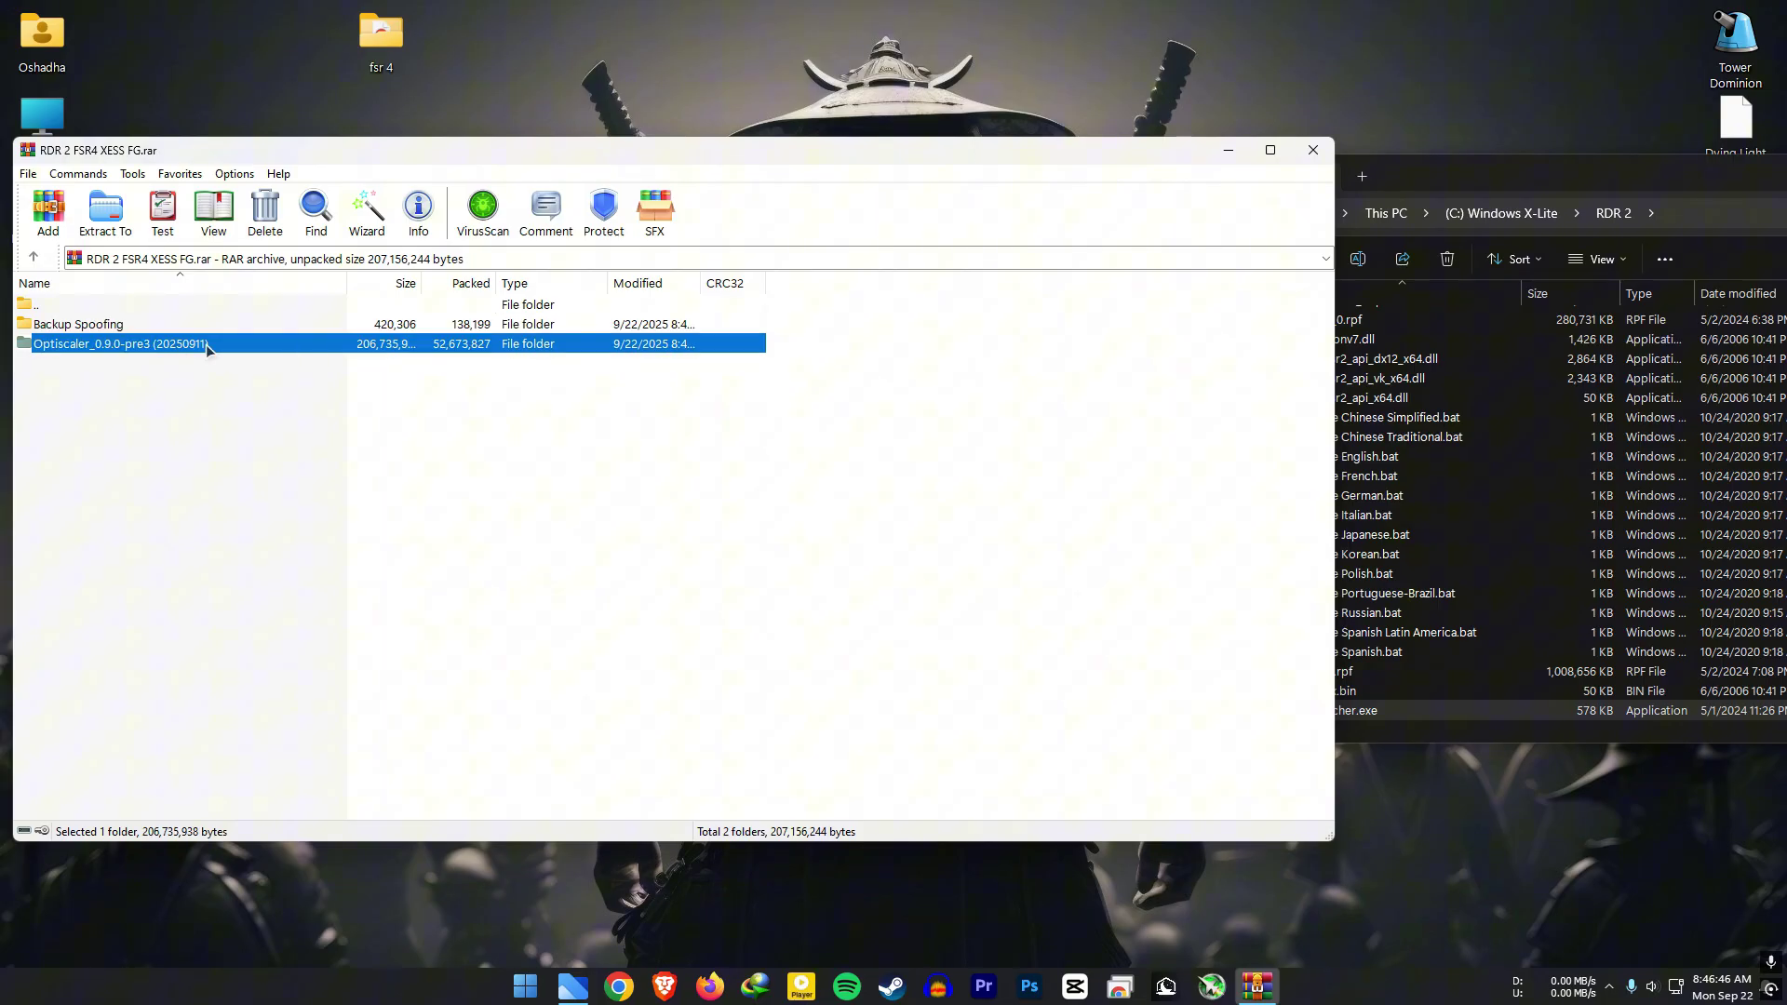
double_click(259, 344)
left_click_drag(449, 155, 463, 113)
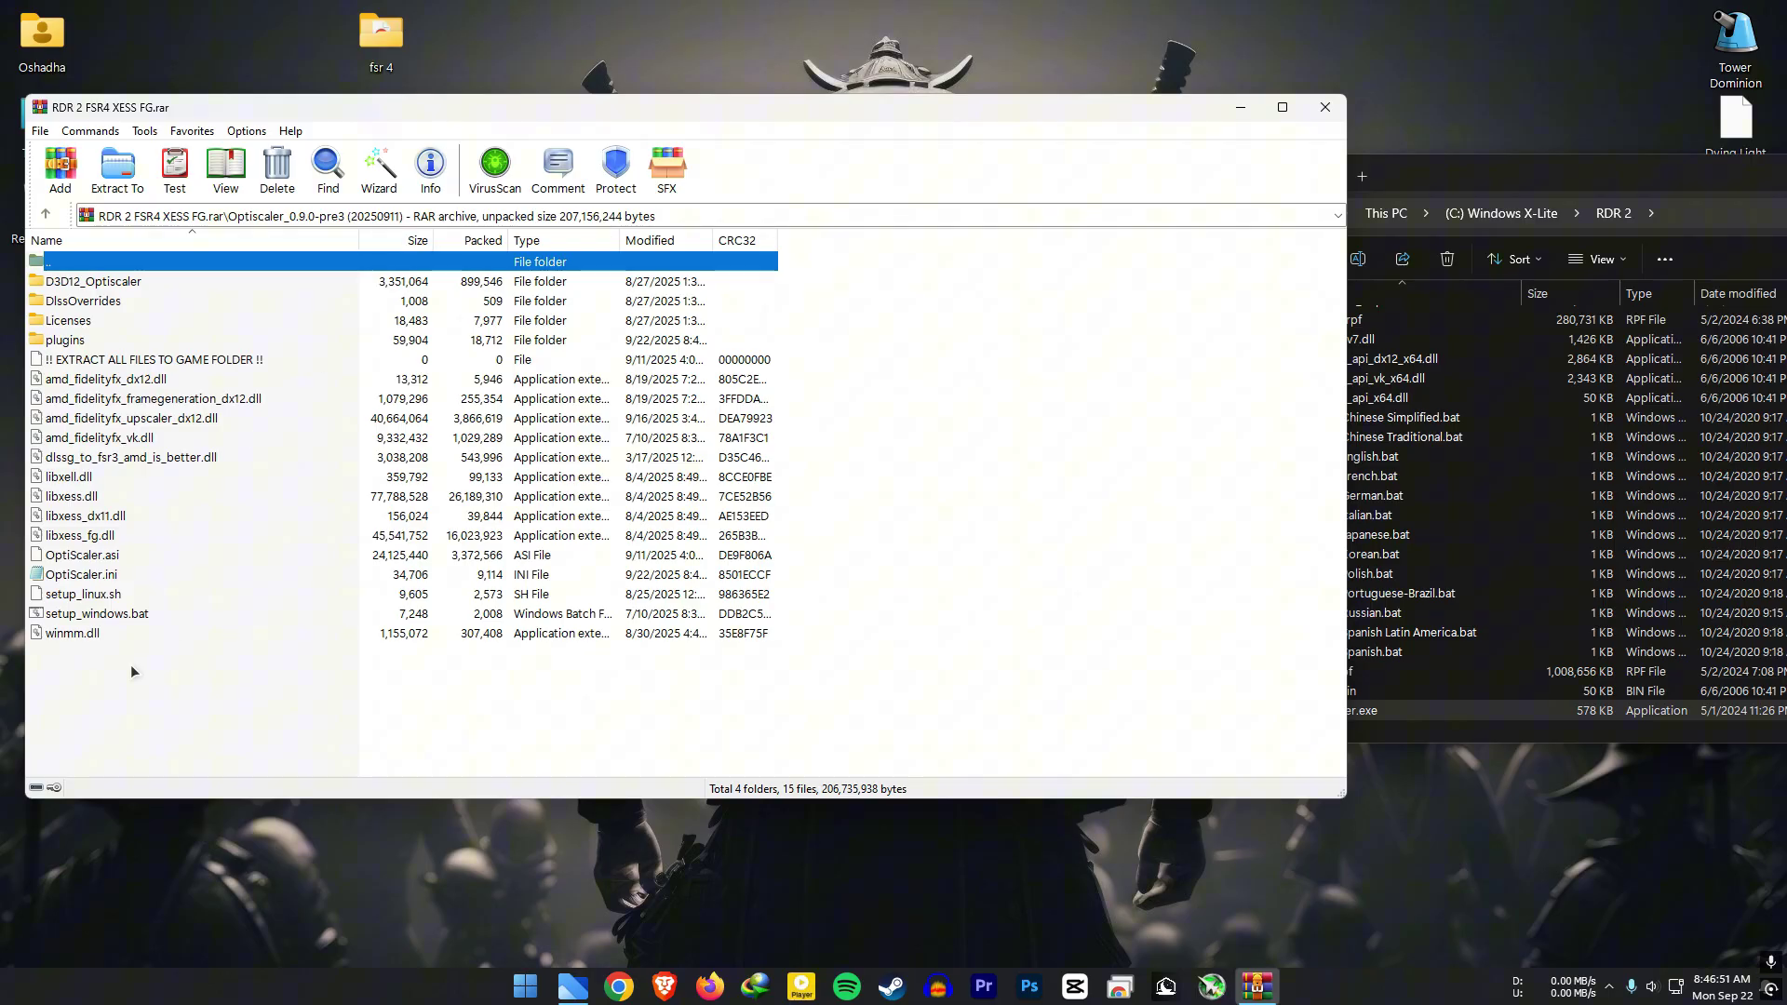
- Try to extract all the OptiScaler files and folders from the archive into the RDR 2 game folder, and close the archive
left_click_drag(129, 663, 85, 290)
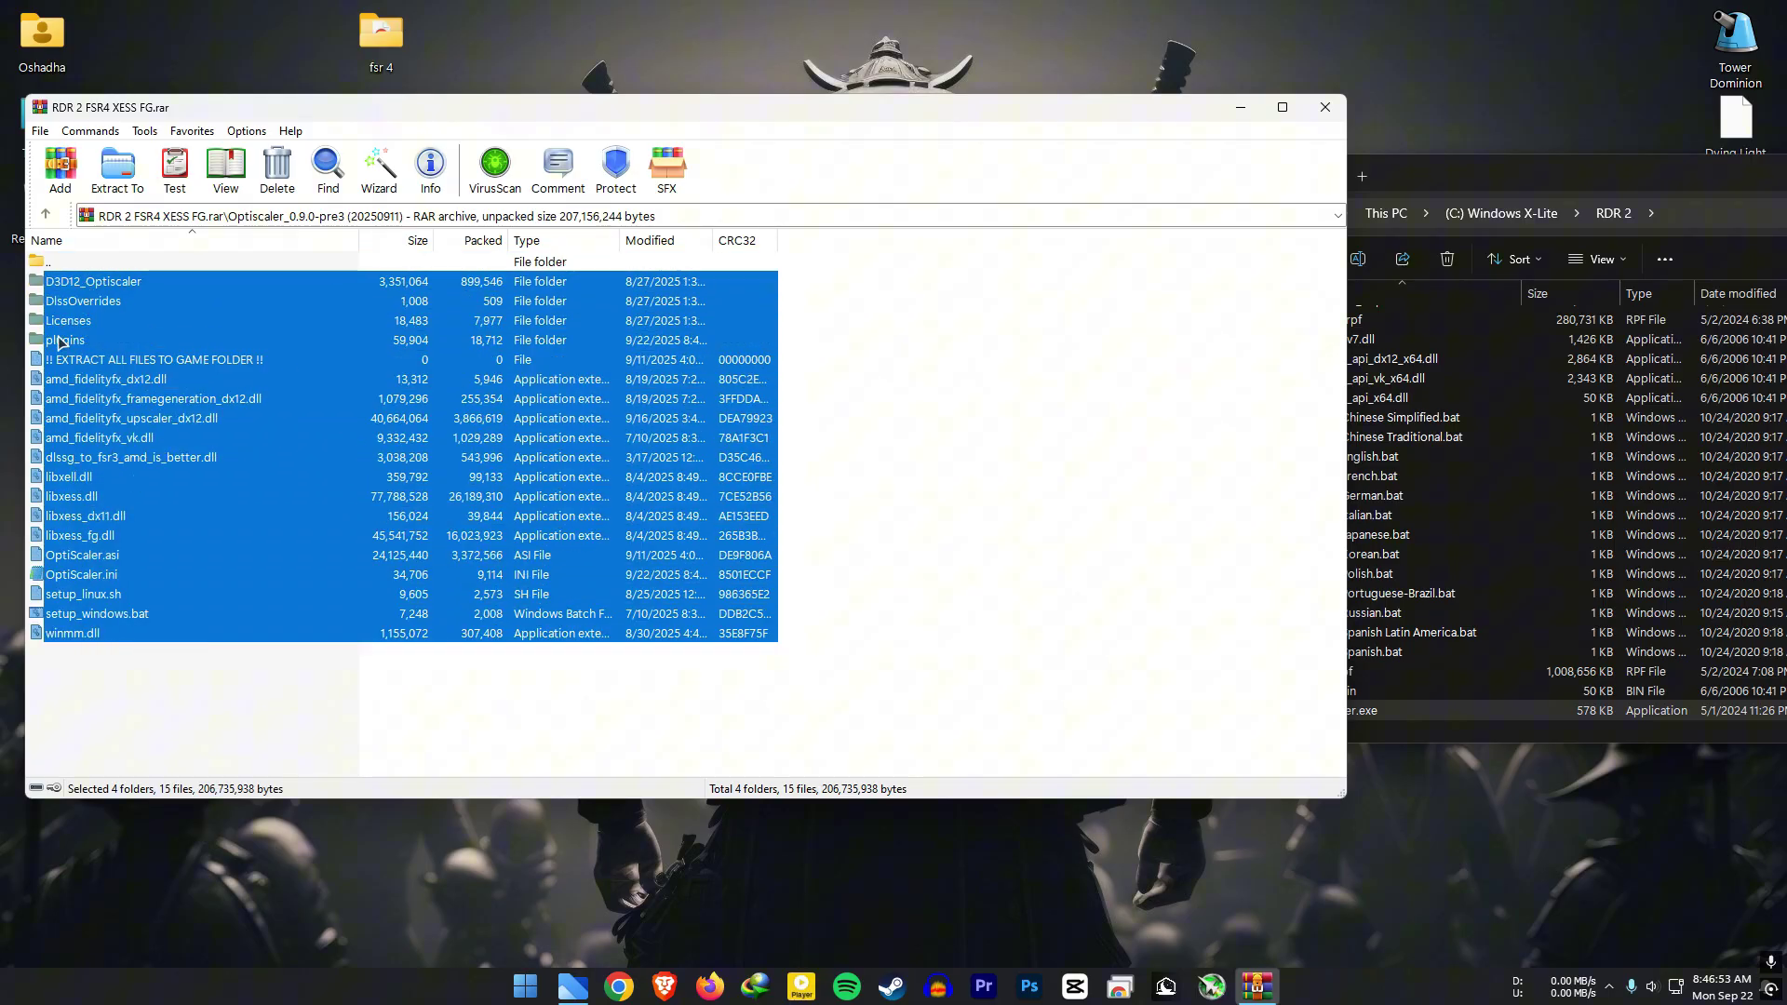
left_click_drag(460, 420, 1624, 572)
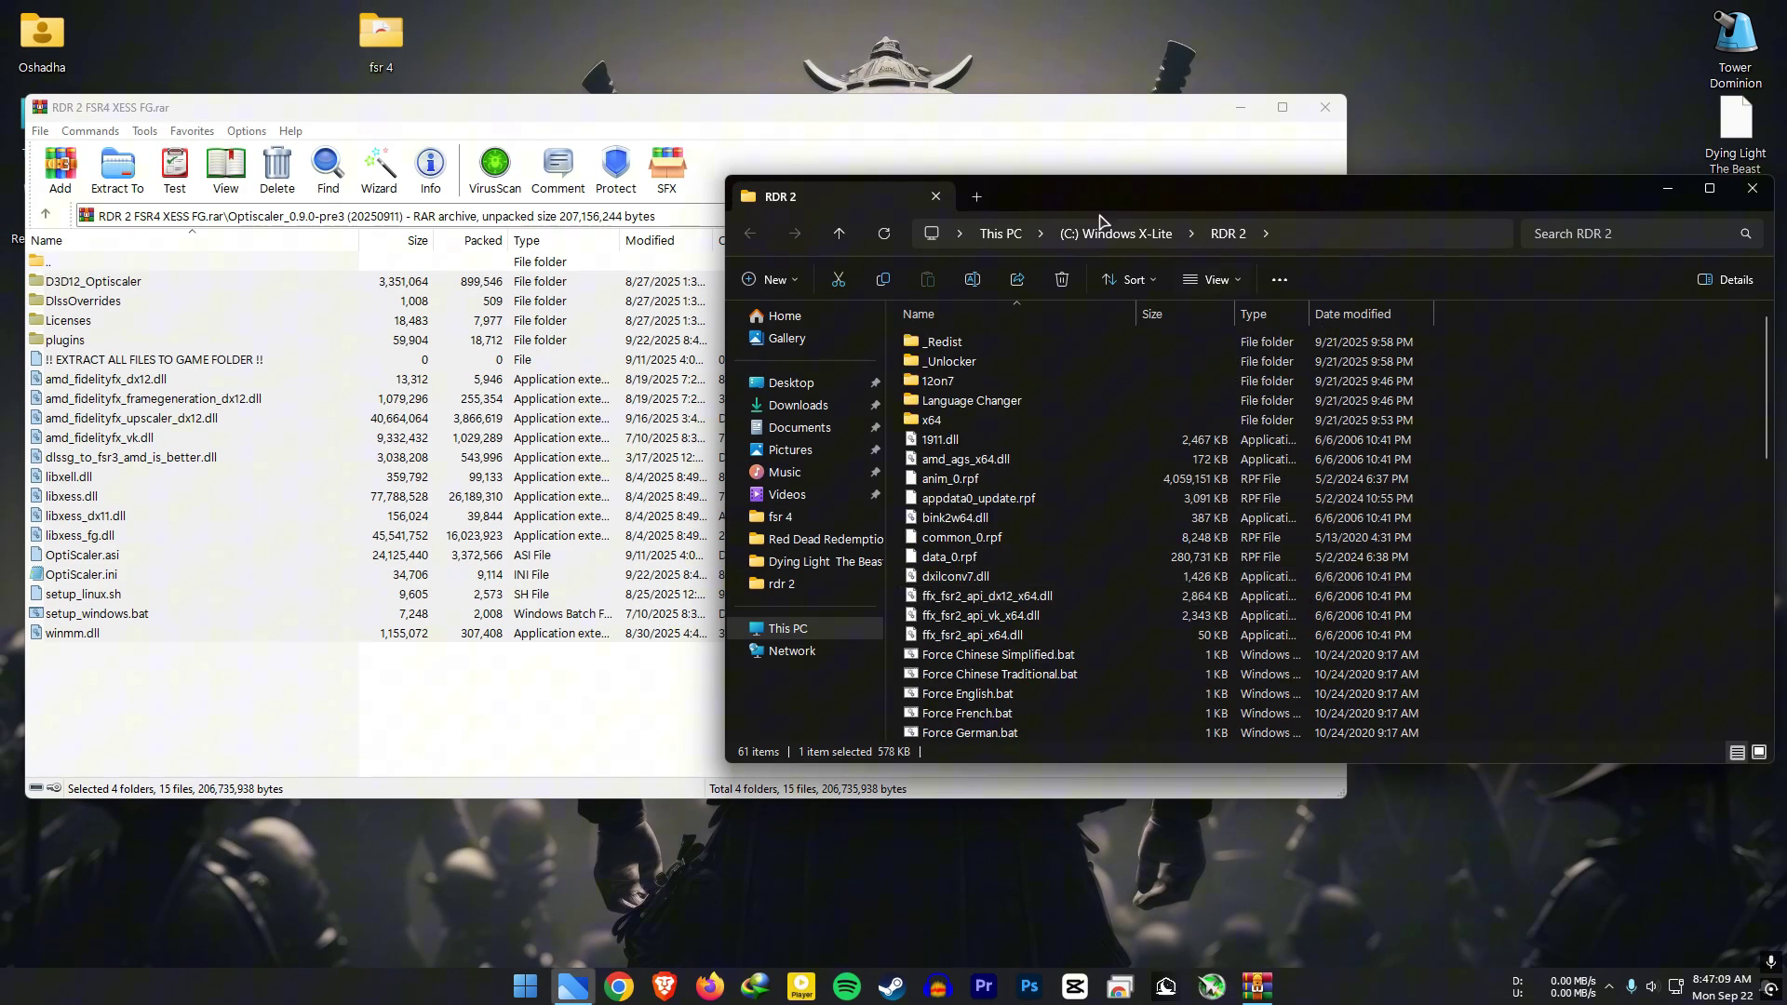
left_click_drag(1531, 414, 1322, 681)
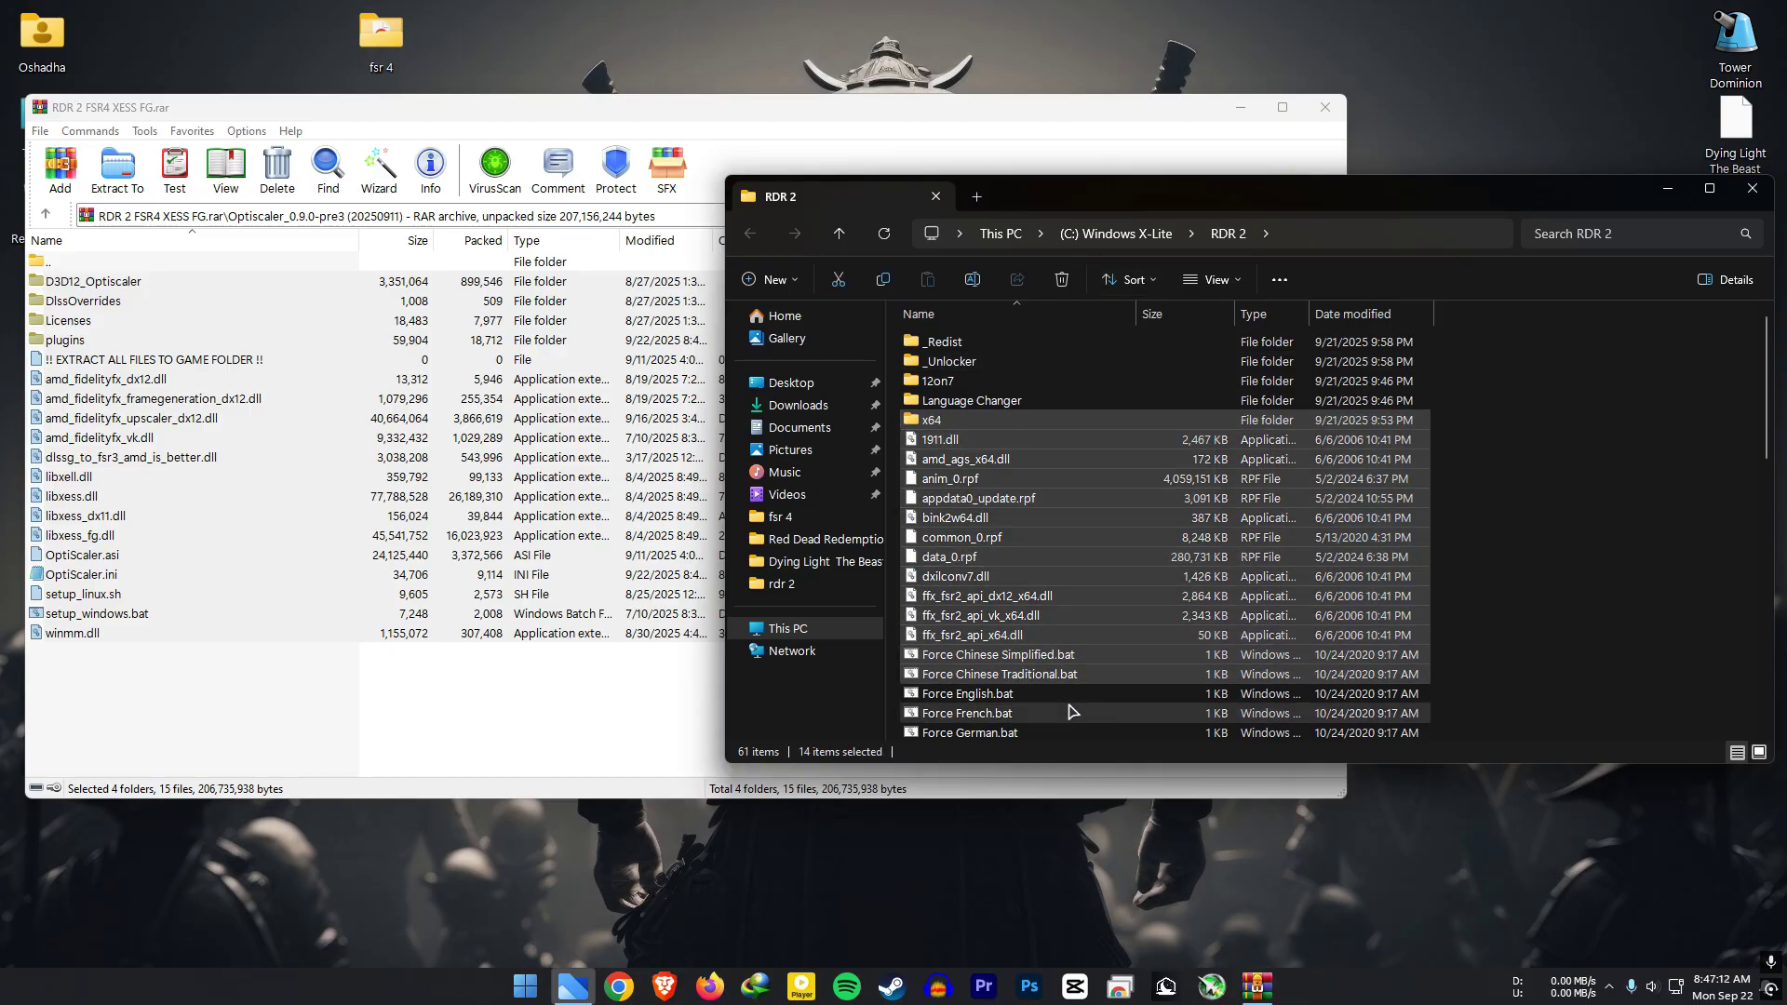
left_click(1314, 107)
left_click_drag(1388, 199, 1198, 237)
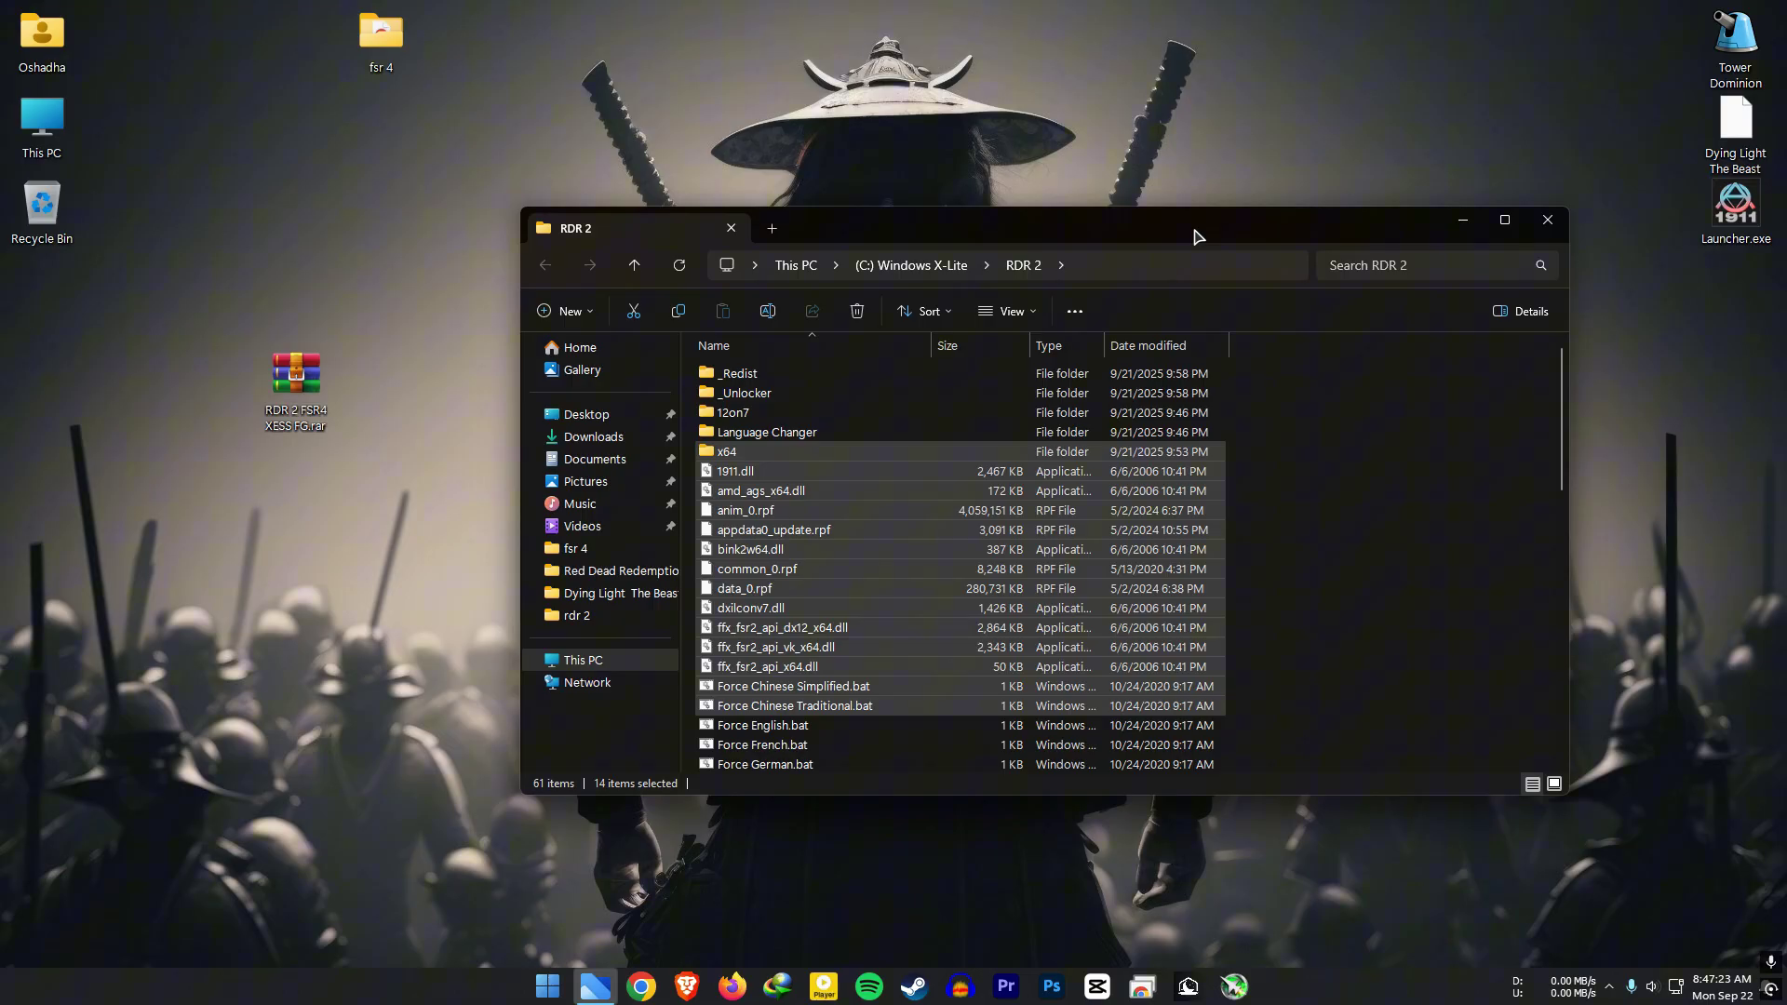
left_click_drag(1215, 227, 1157, 222)
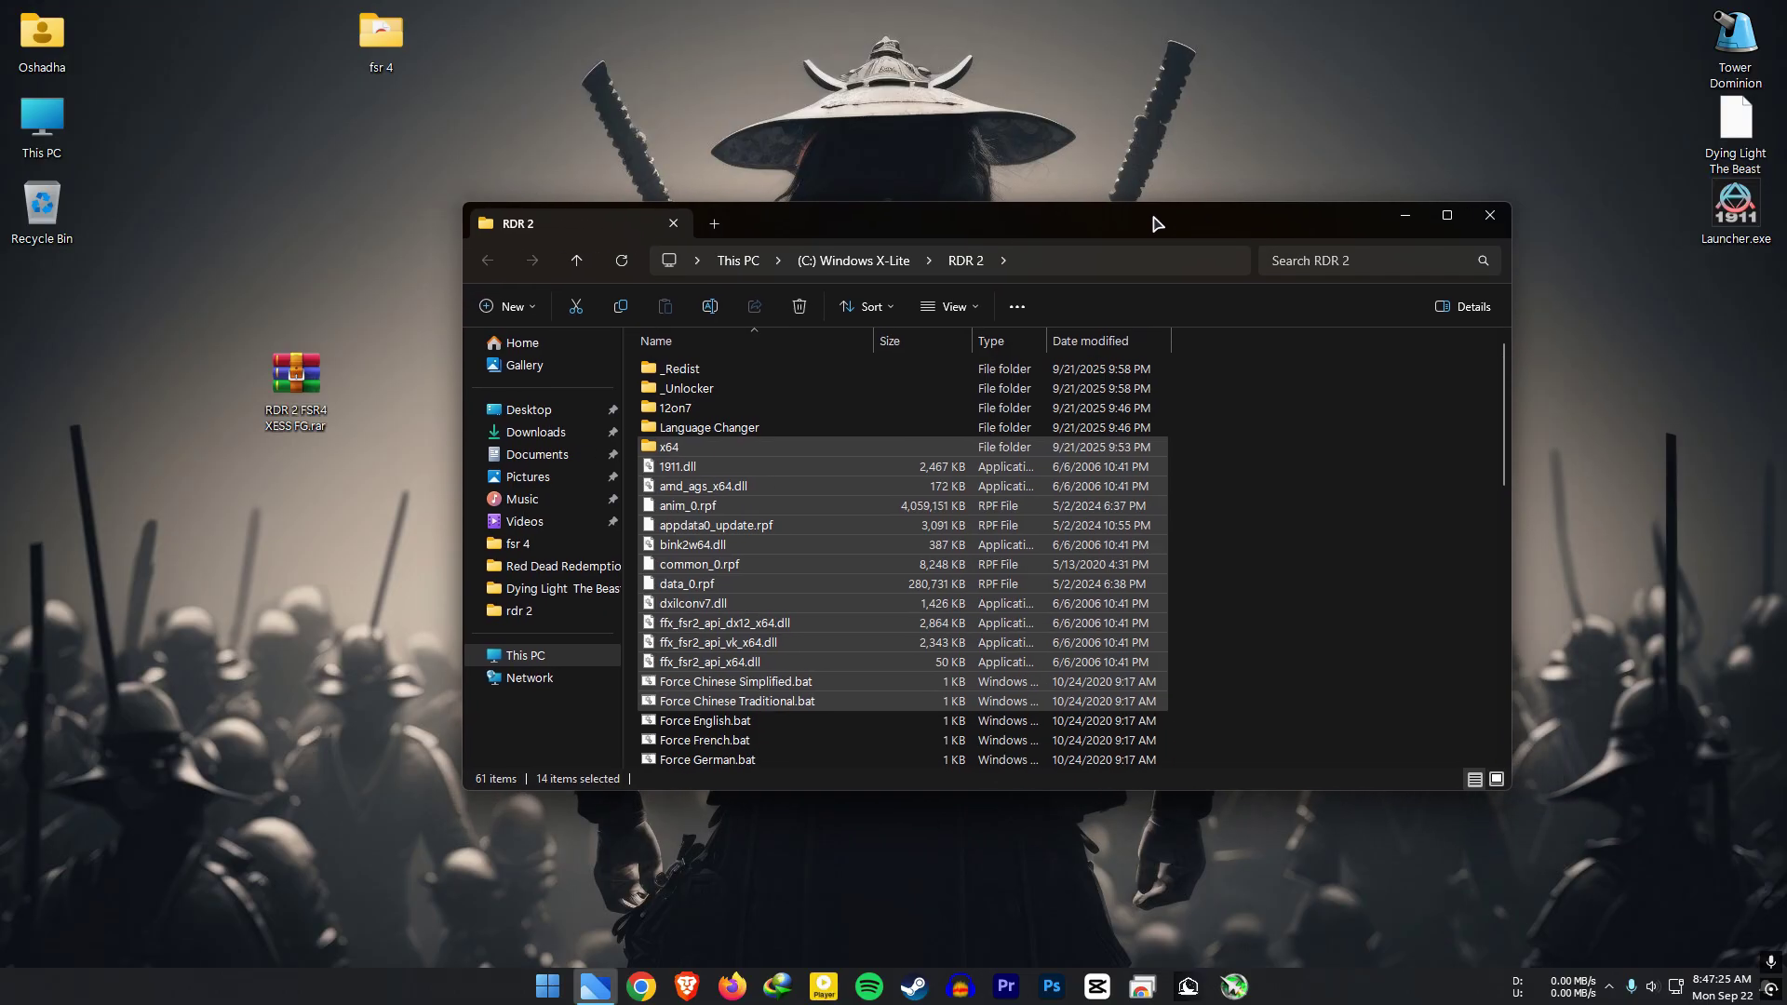
left_click(1310, 550)
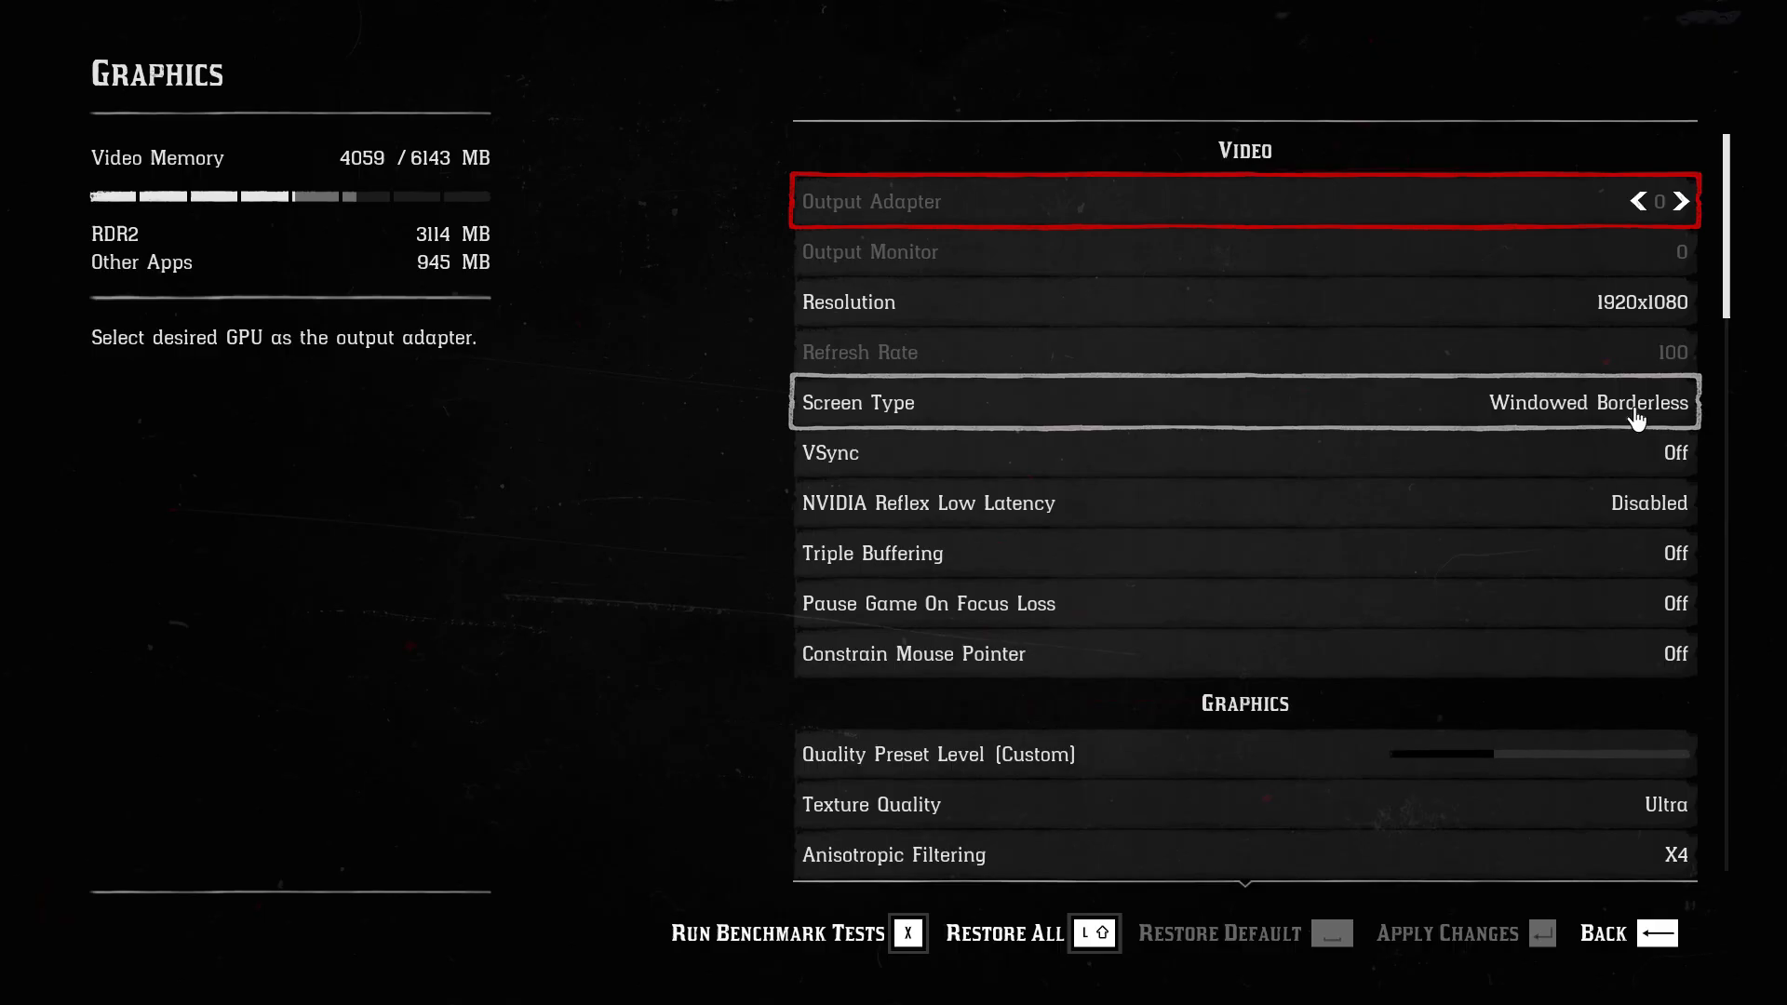
- Bring up the OptiScaler overlay in the running game and change the upscaler to FSR 3.X
left_click_drag(1735, 271, 1764, 540)
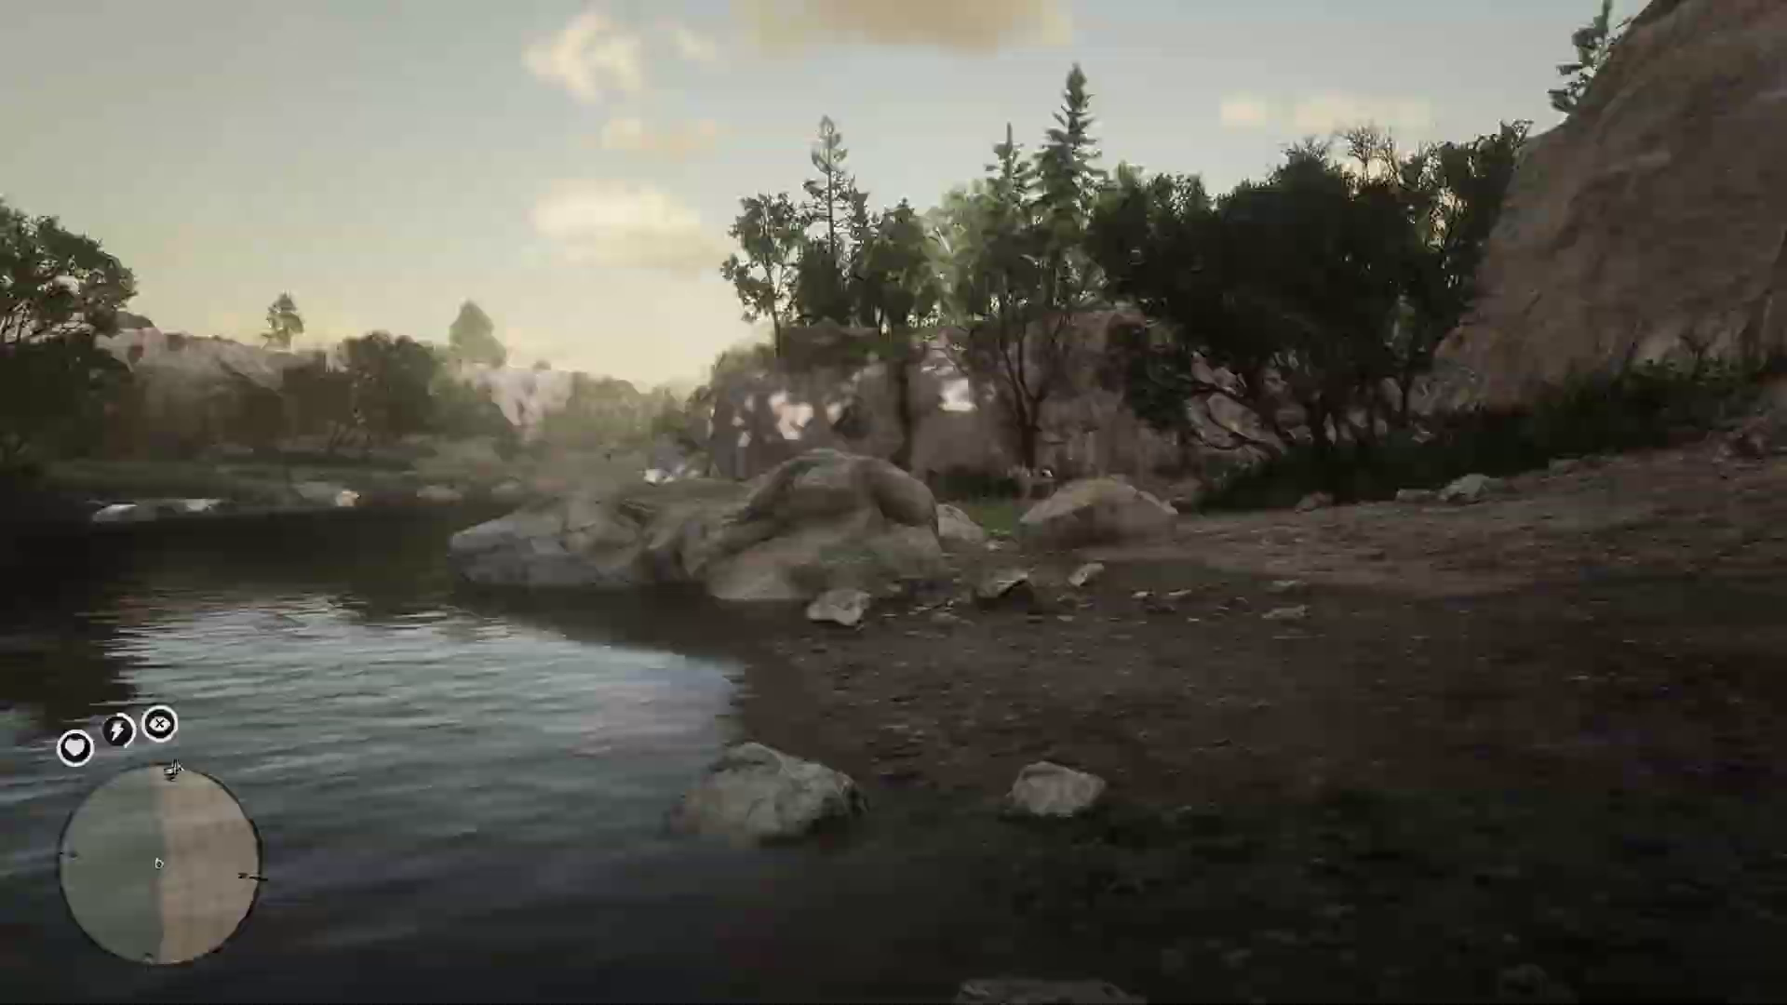
key("Insert")
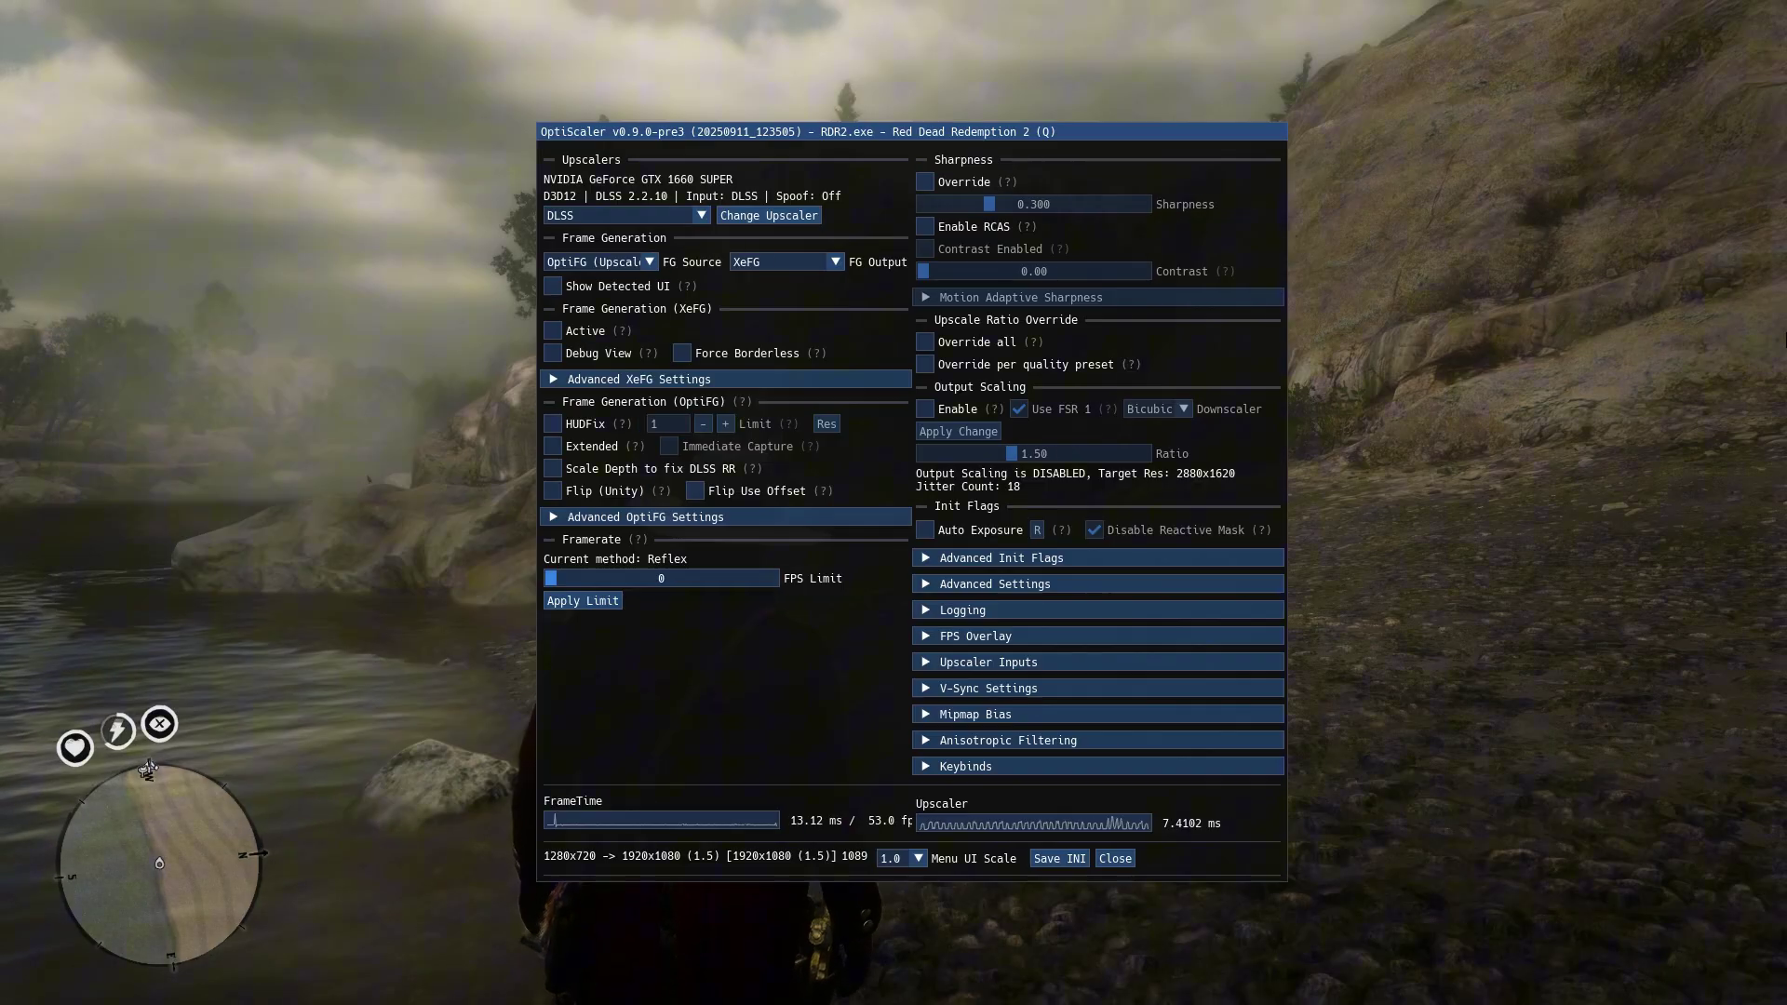
key("Insert")
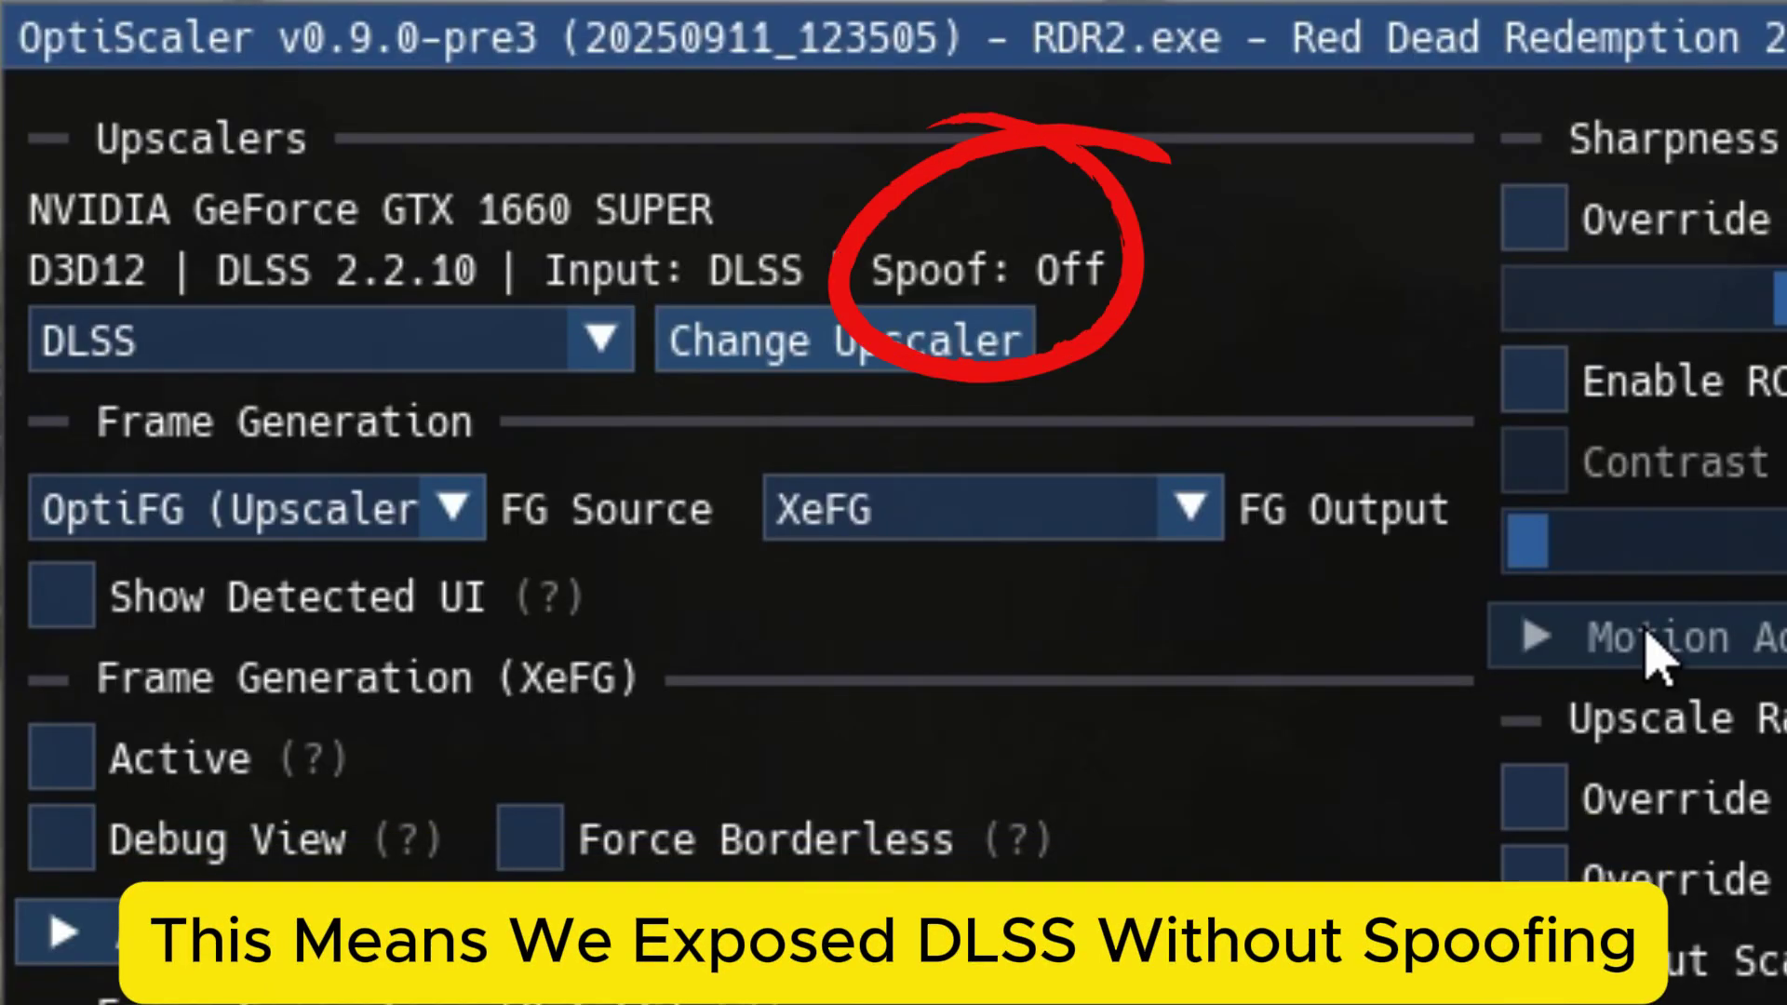
mouse_move(408, 840)
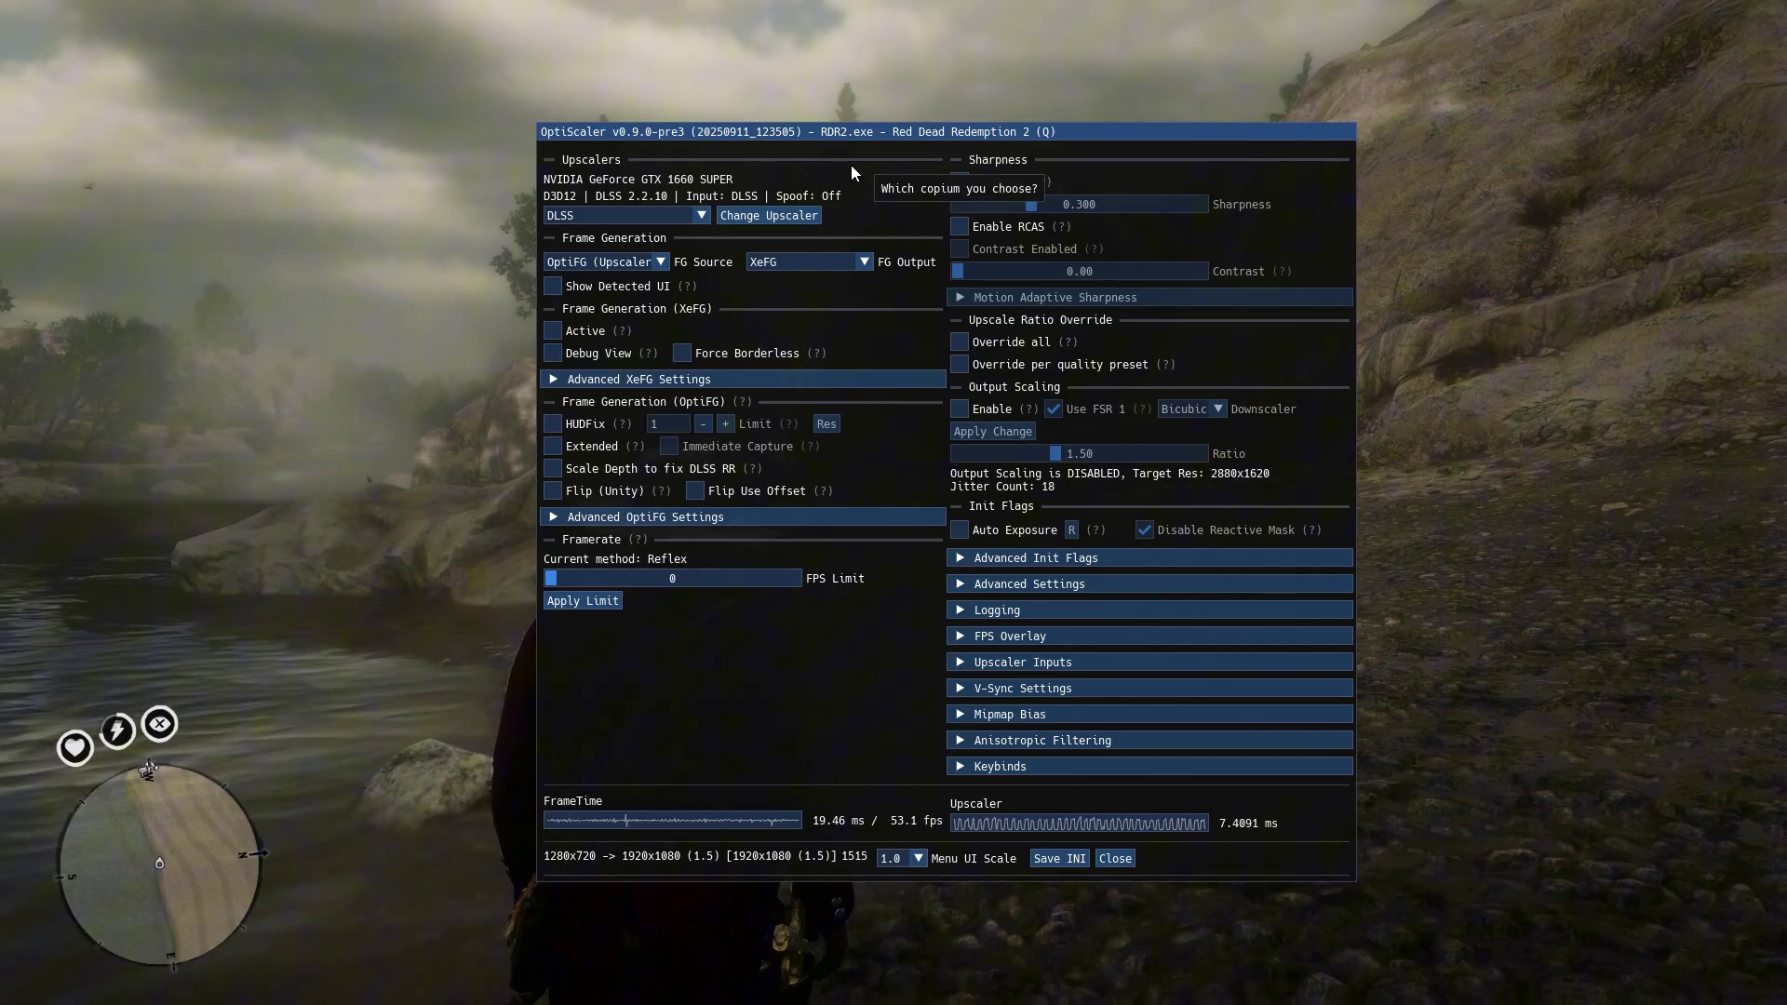
left_click(623, 215)
left_click(610, 292)
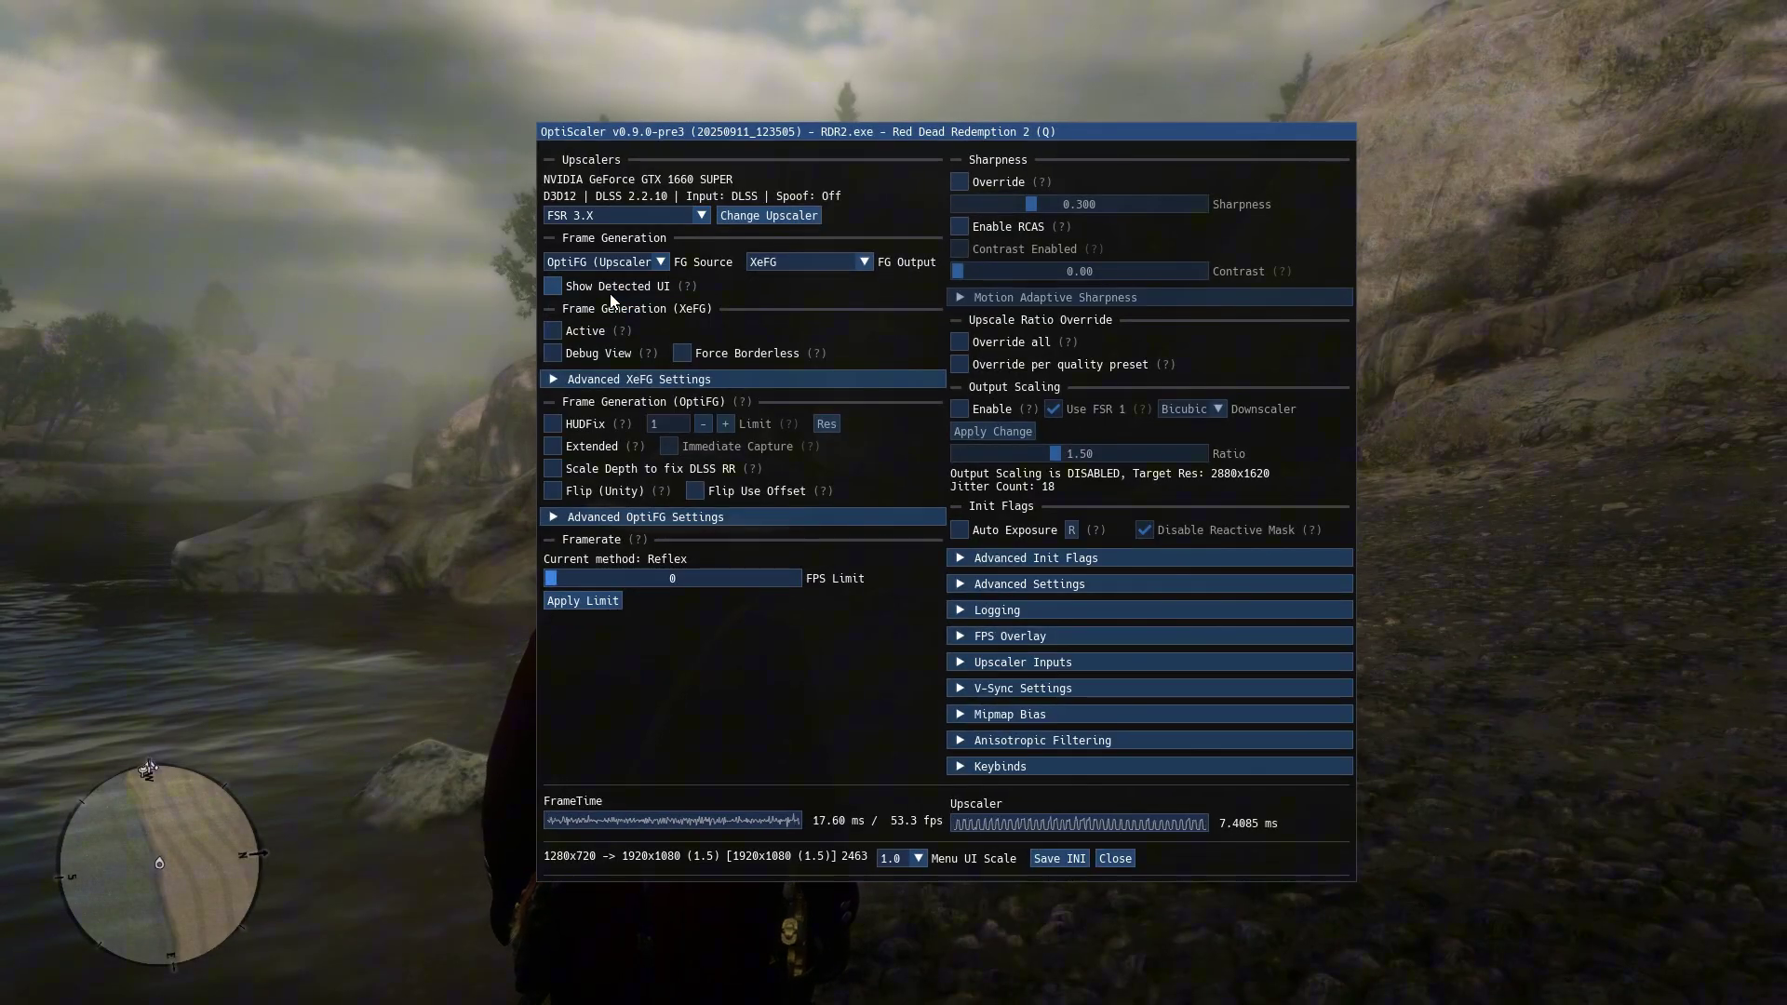
left_click(780, 216)
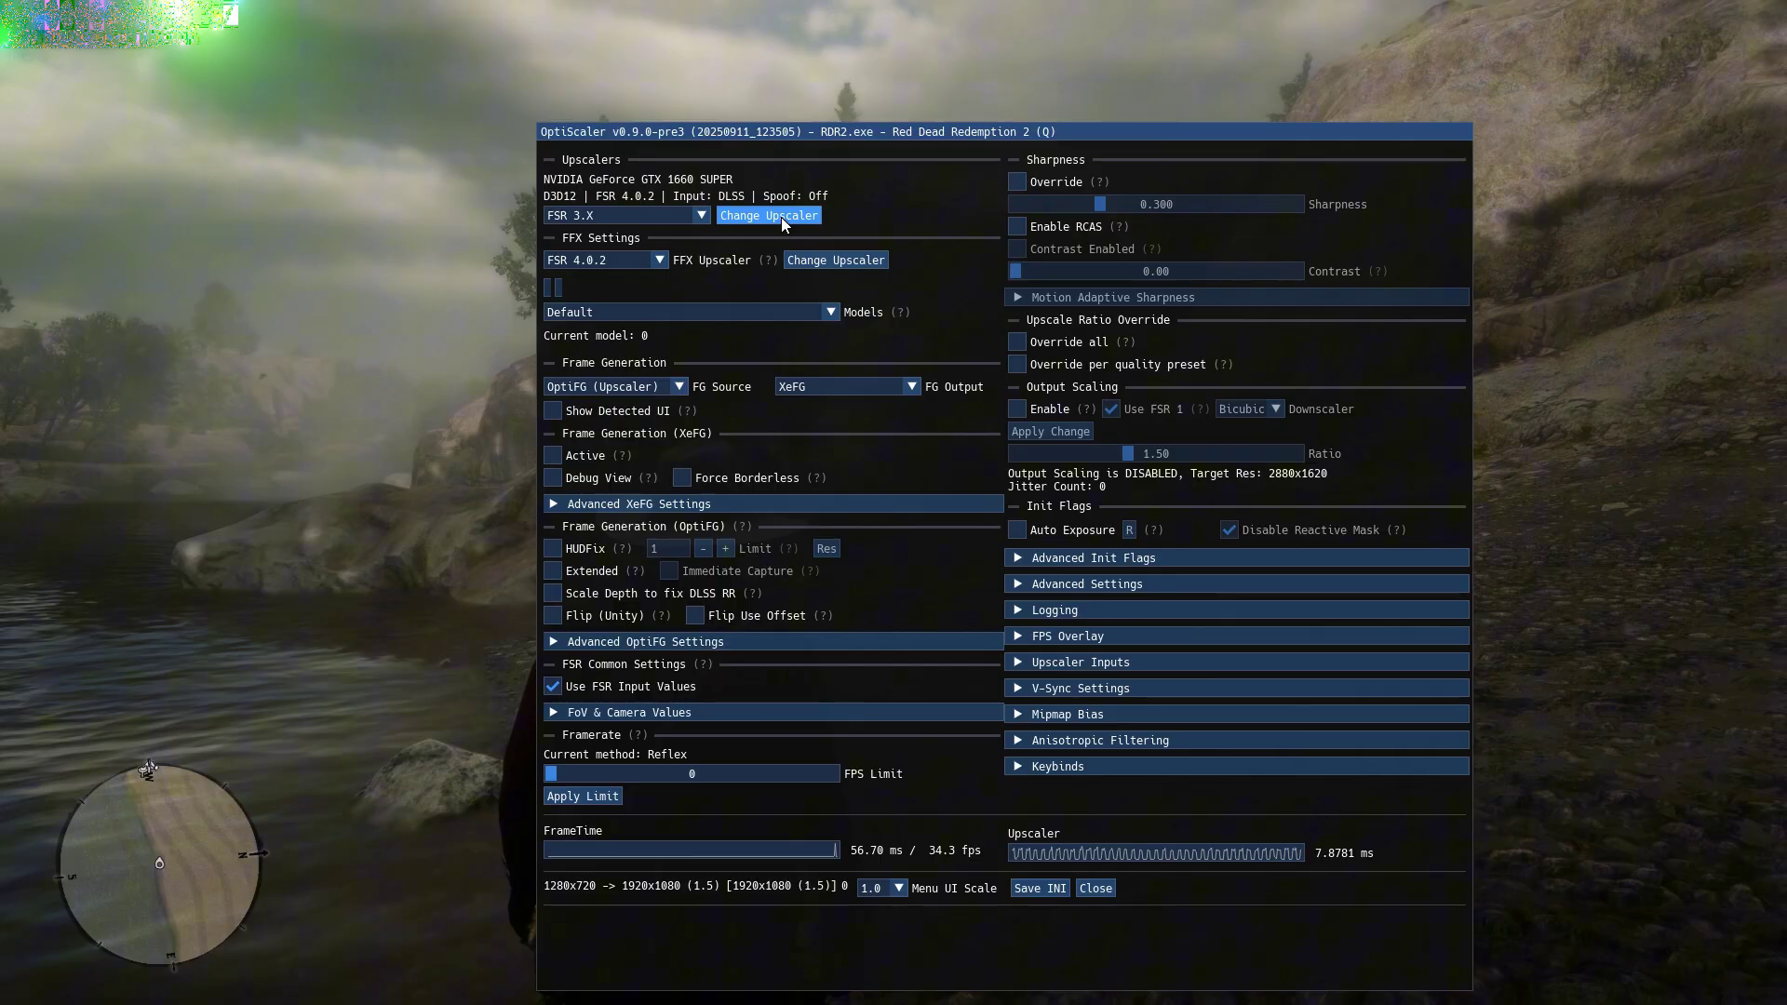
left_click(780, 216)
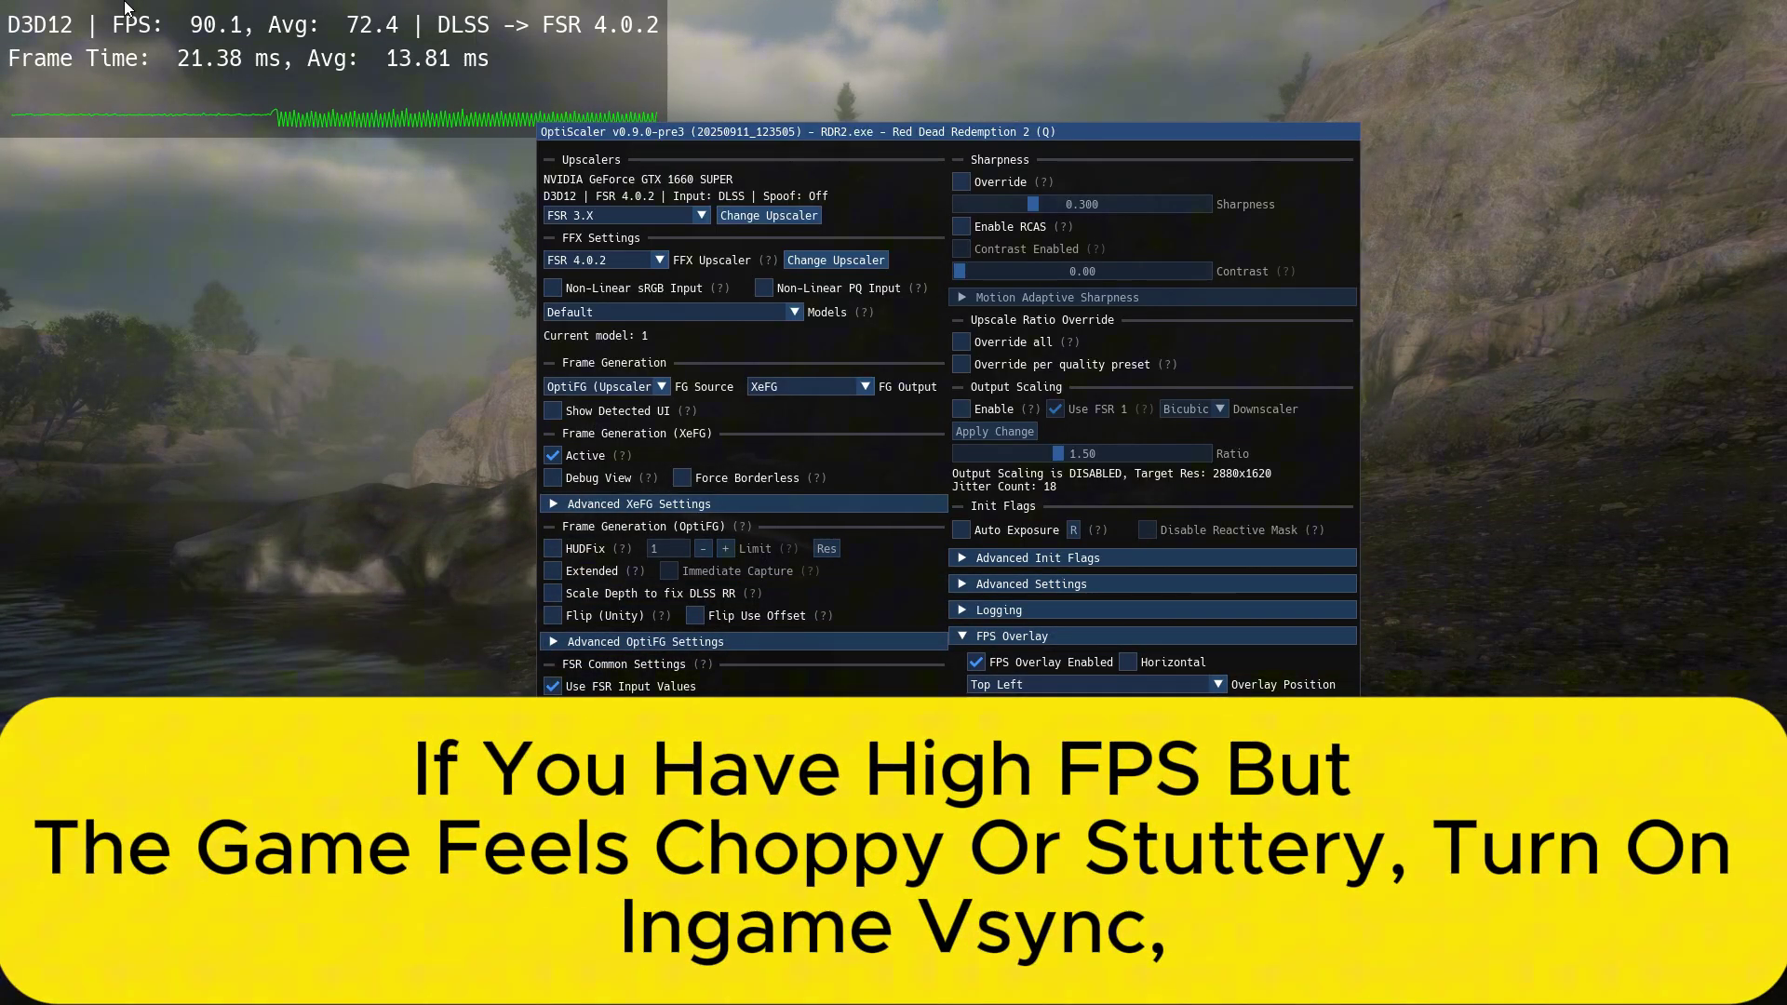
- Enable HUDFix for OptiFG frame generation and check the game's HUD and weapon wheel in play
key("Insert")
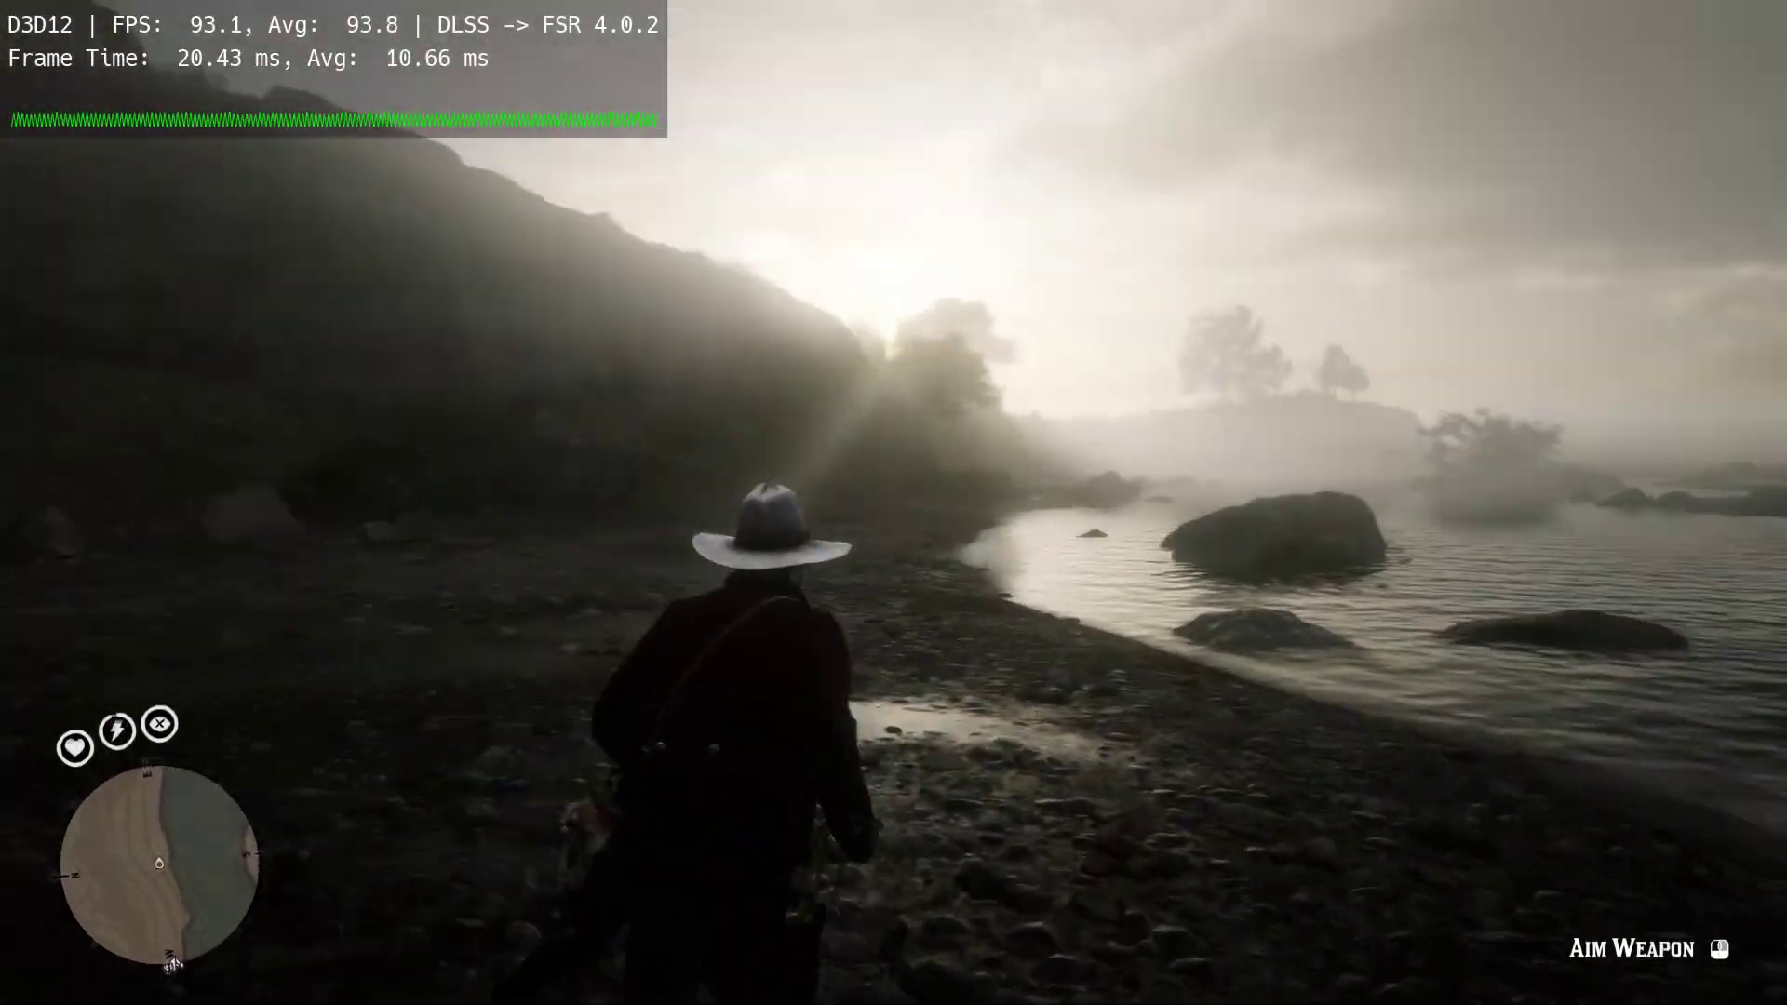
right_click(893, 502)
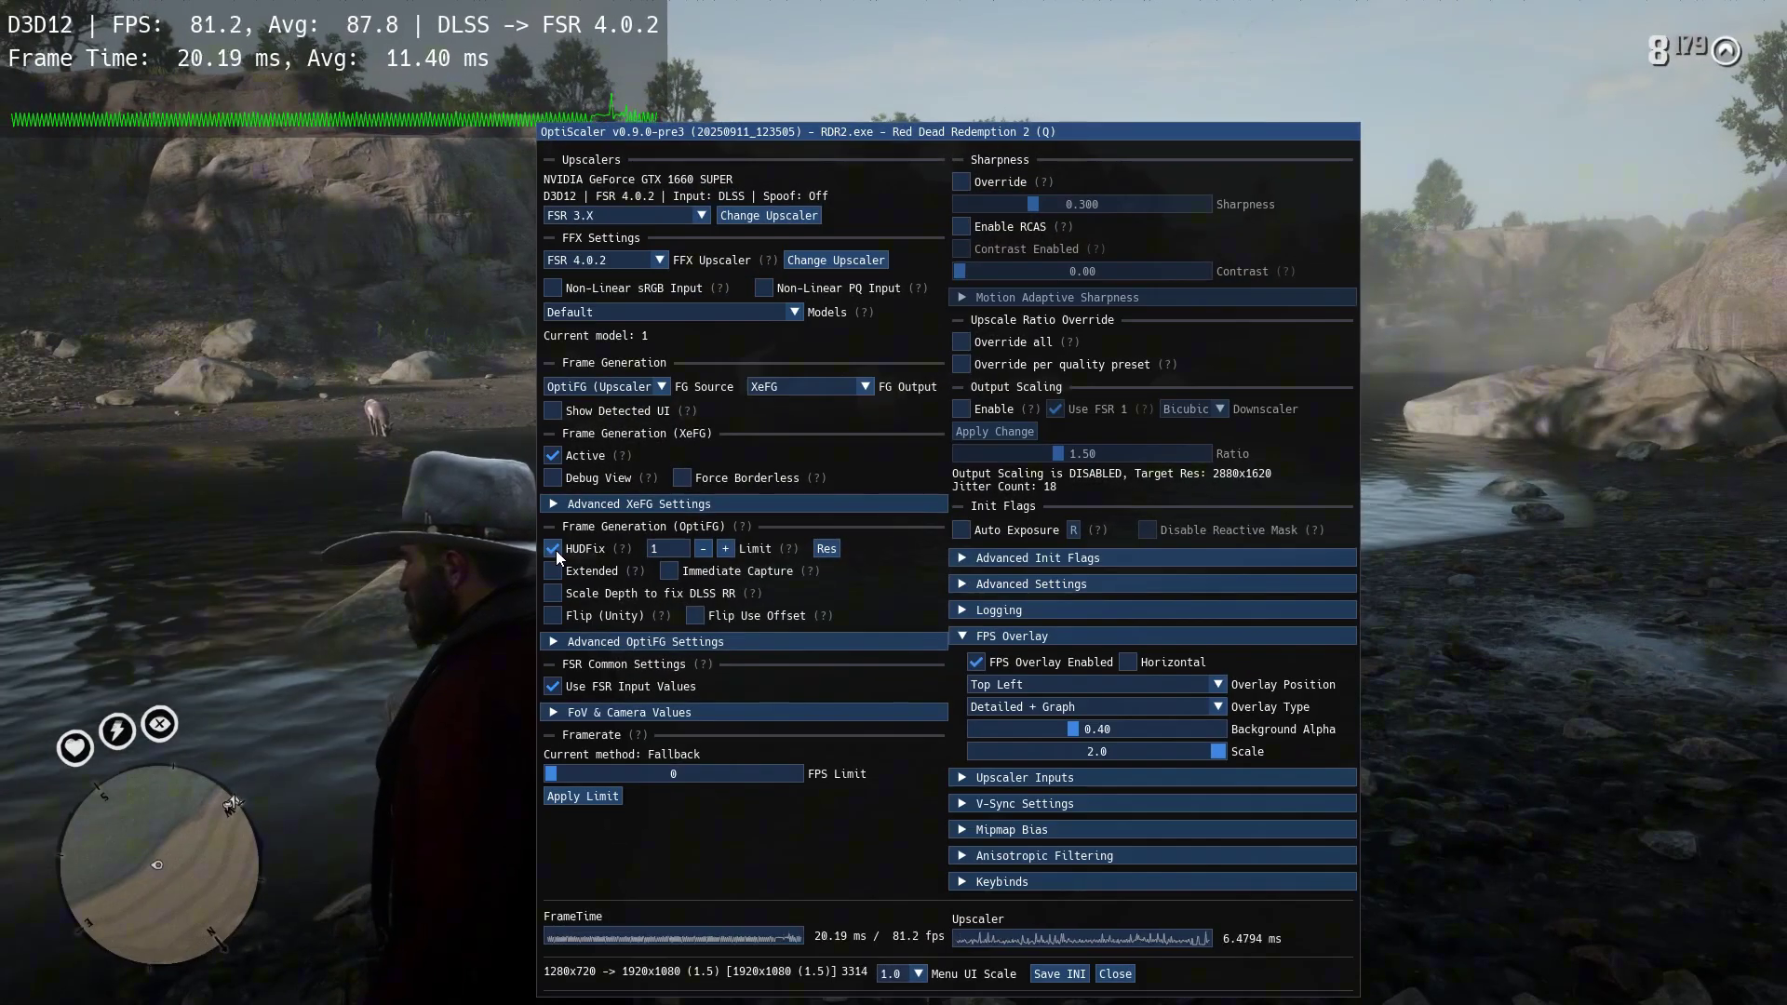
key("Insert")
key("w")
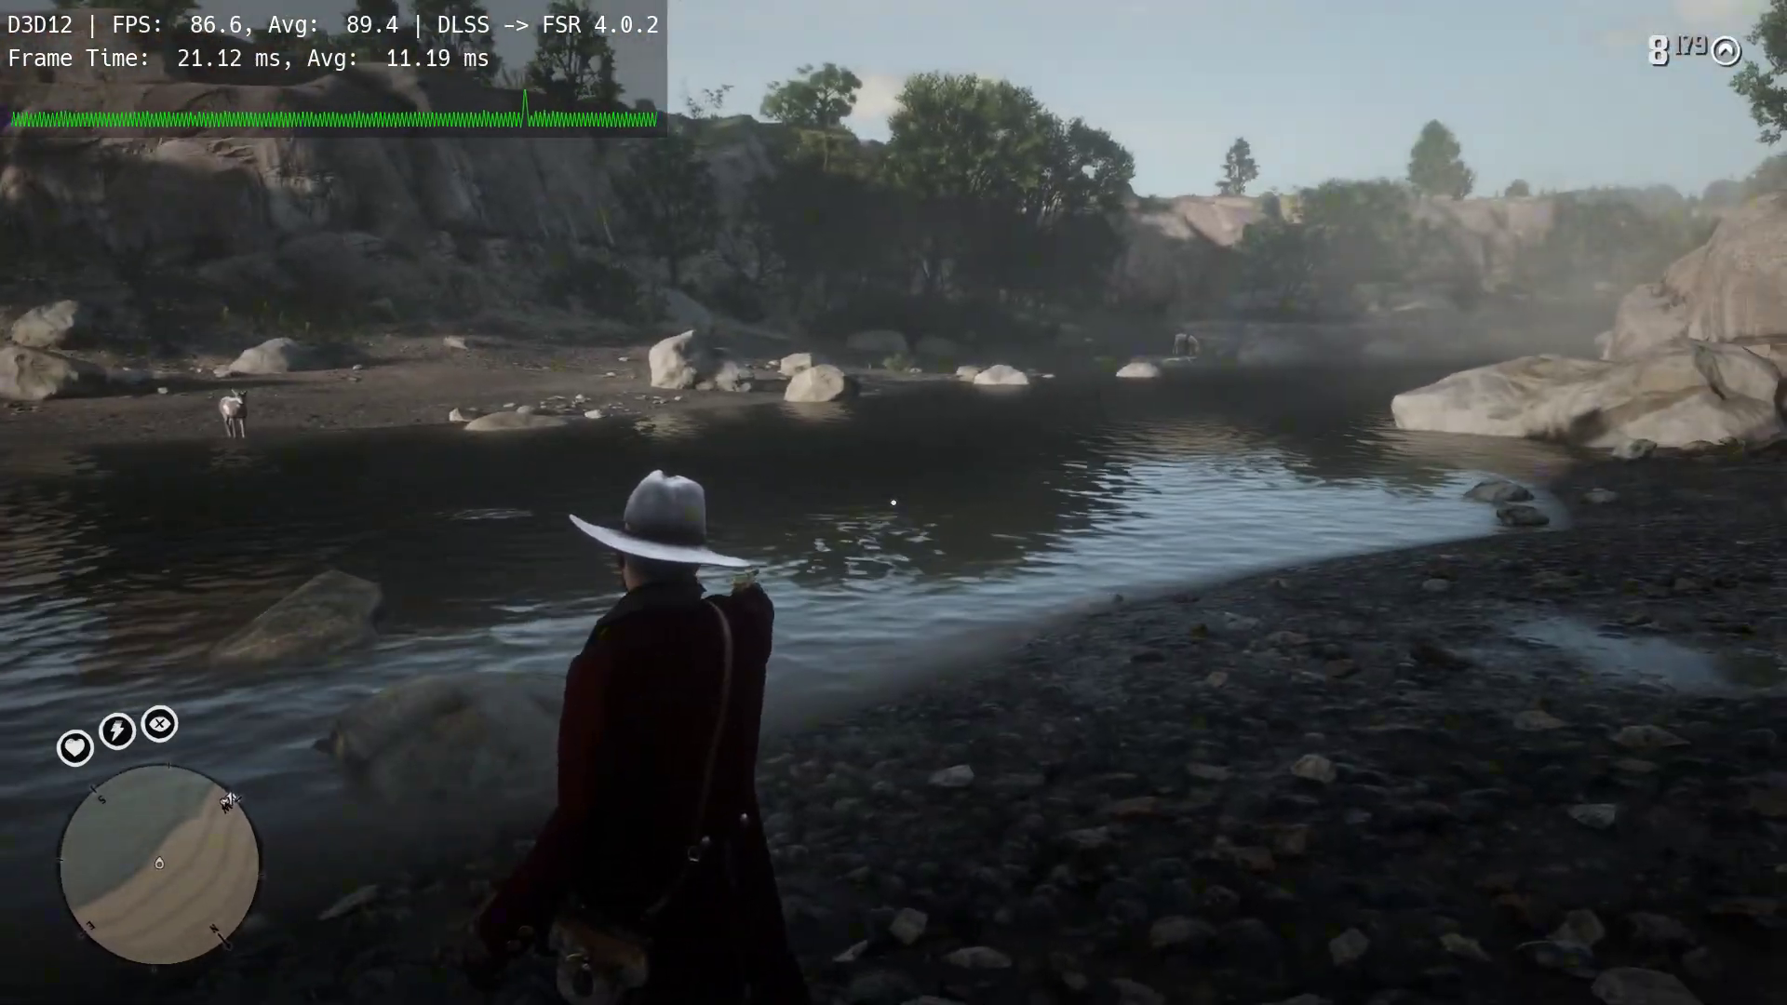
key("m")
key("Escape")
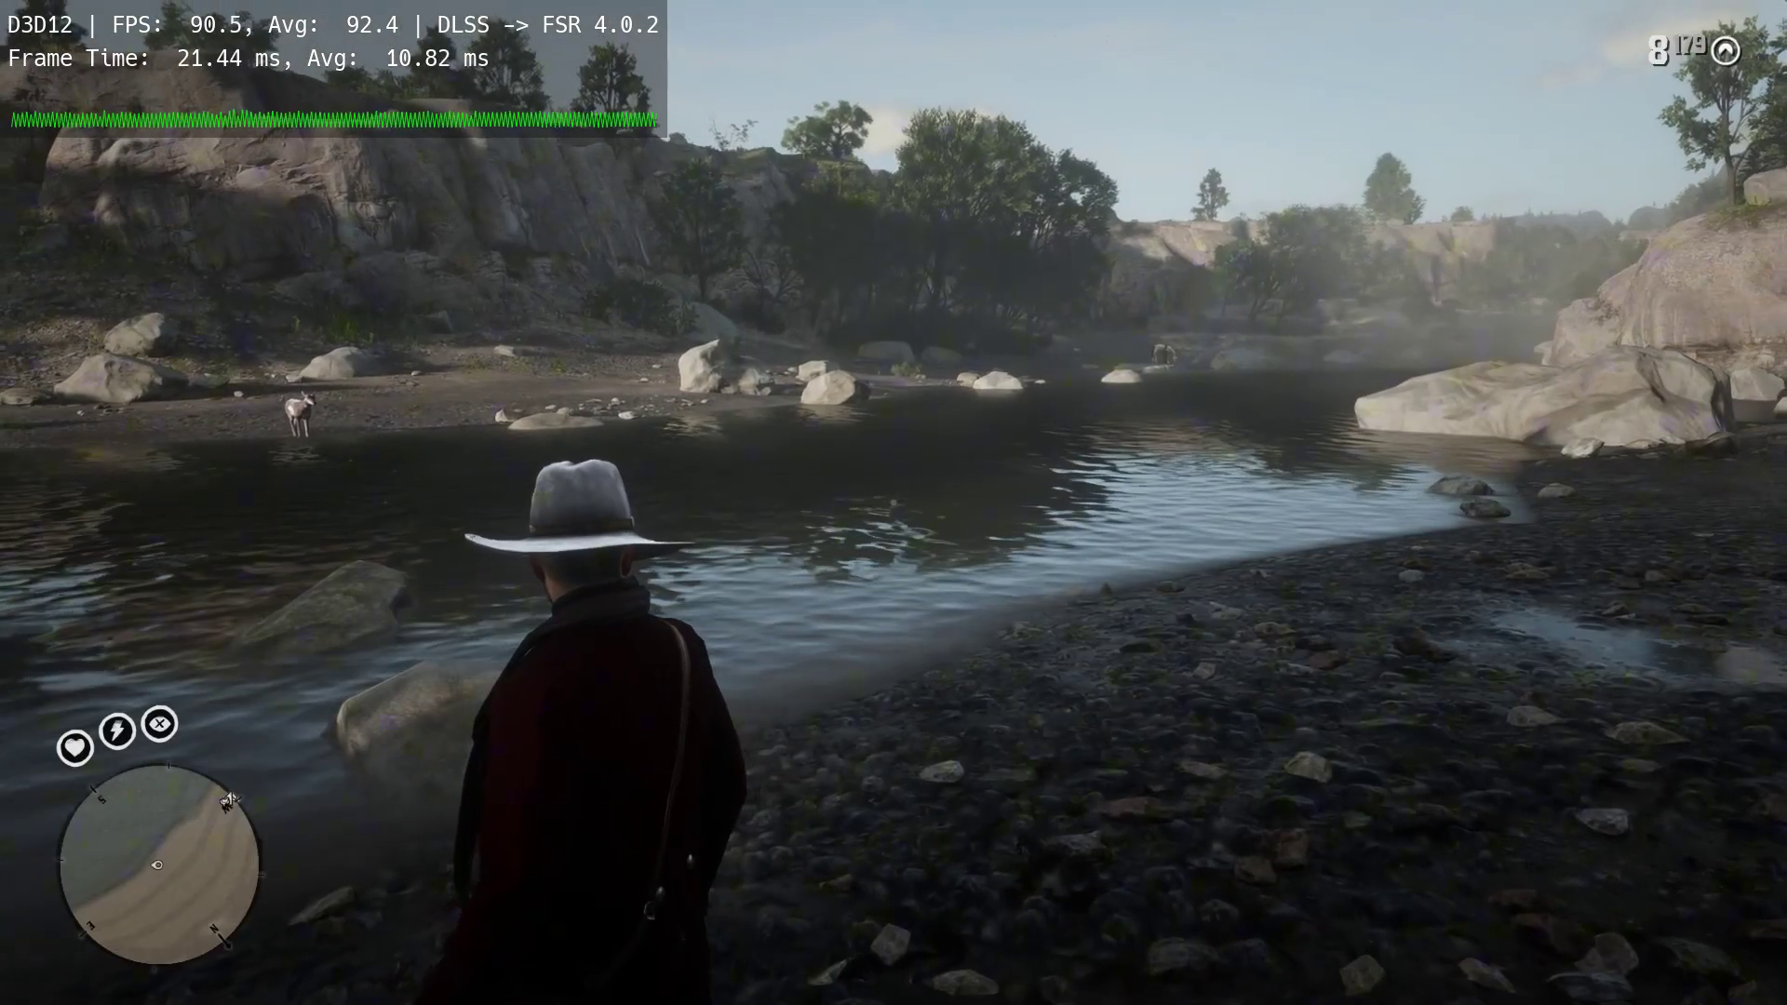
key("Tab")
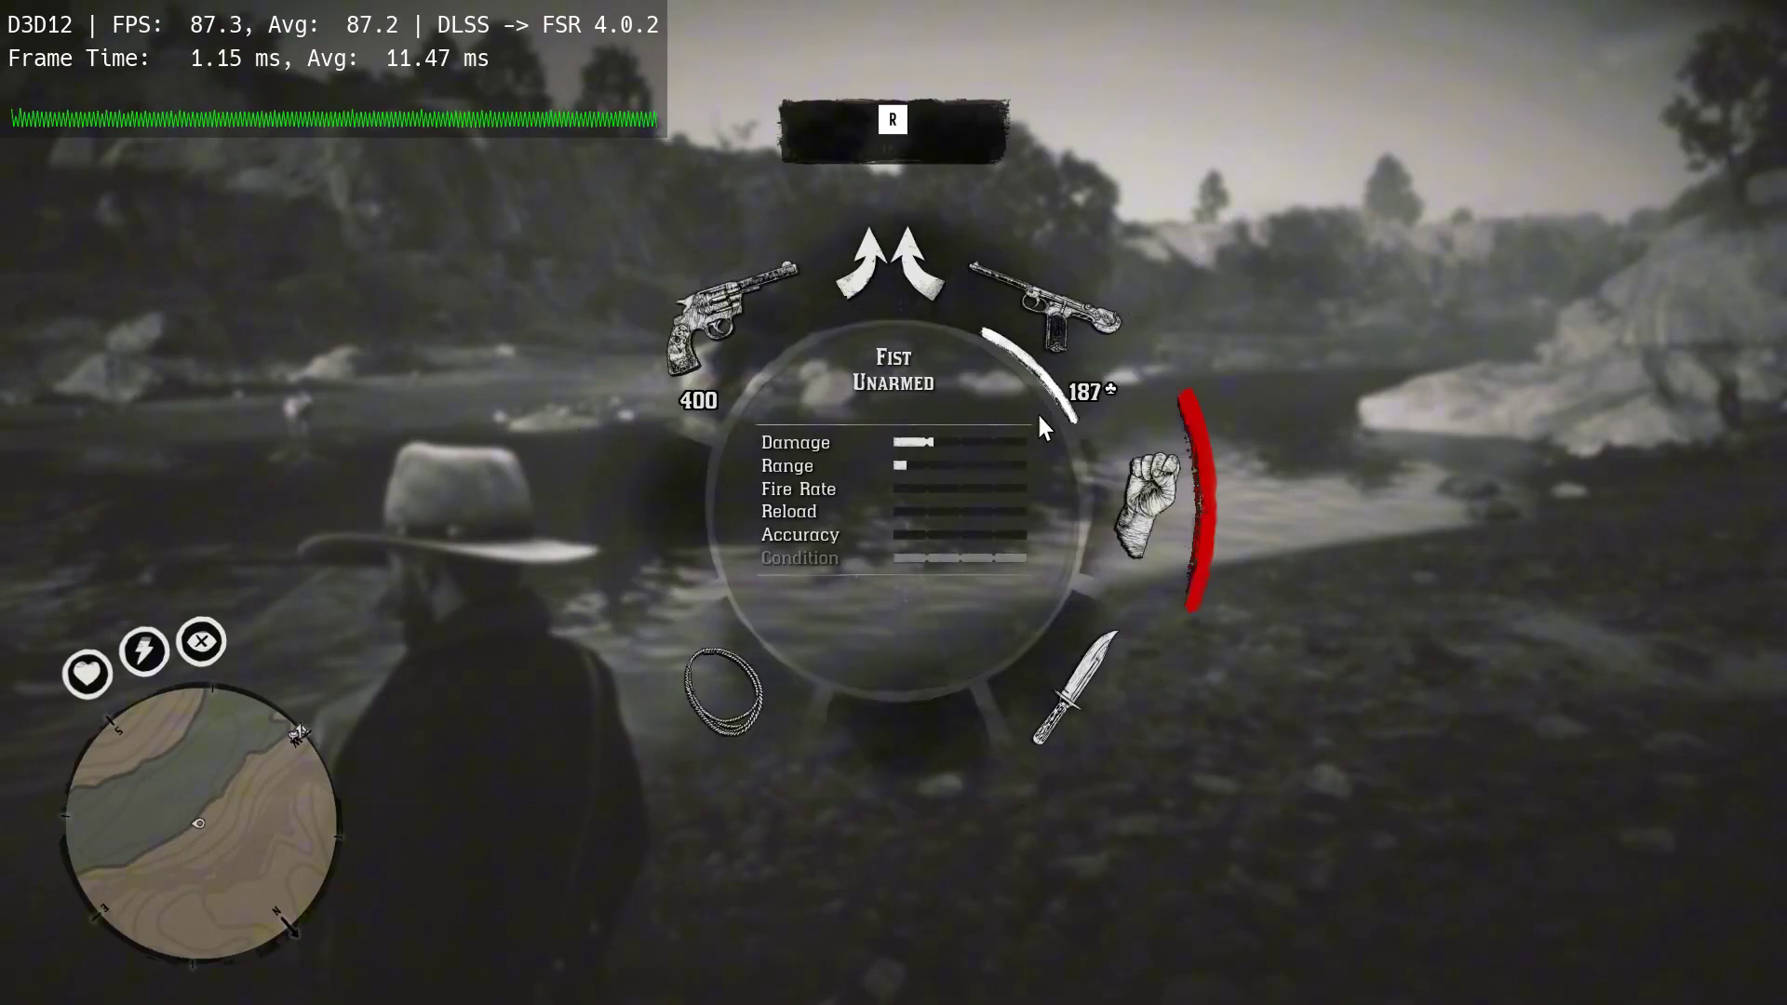
- Enable Show Detected UI under OptiScaler's frame generation settings and return to the game
key("Insert")
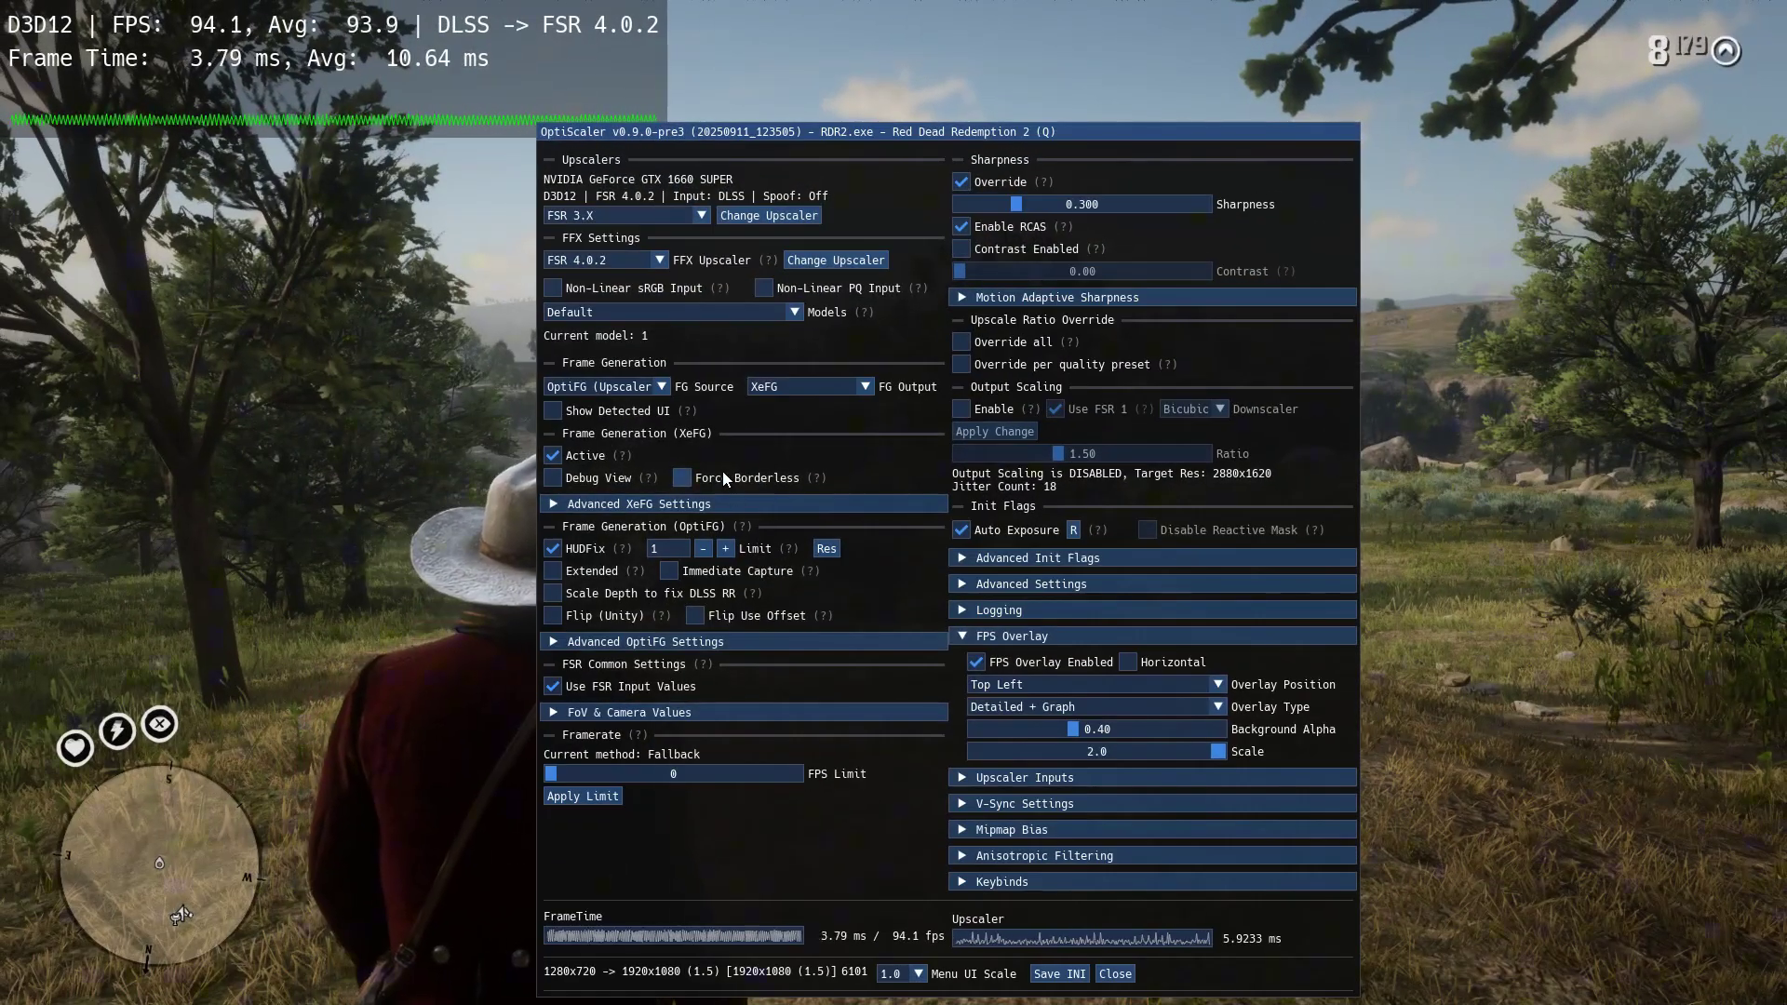
left_click(597, 417)
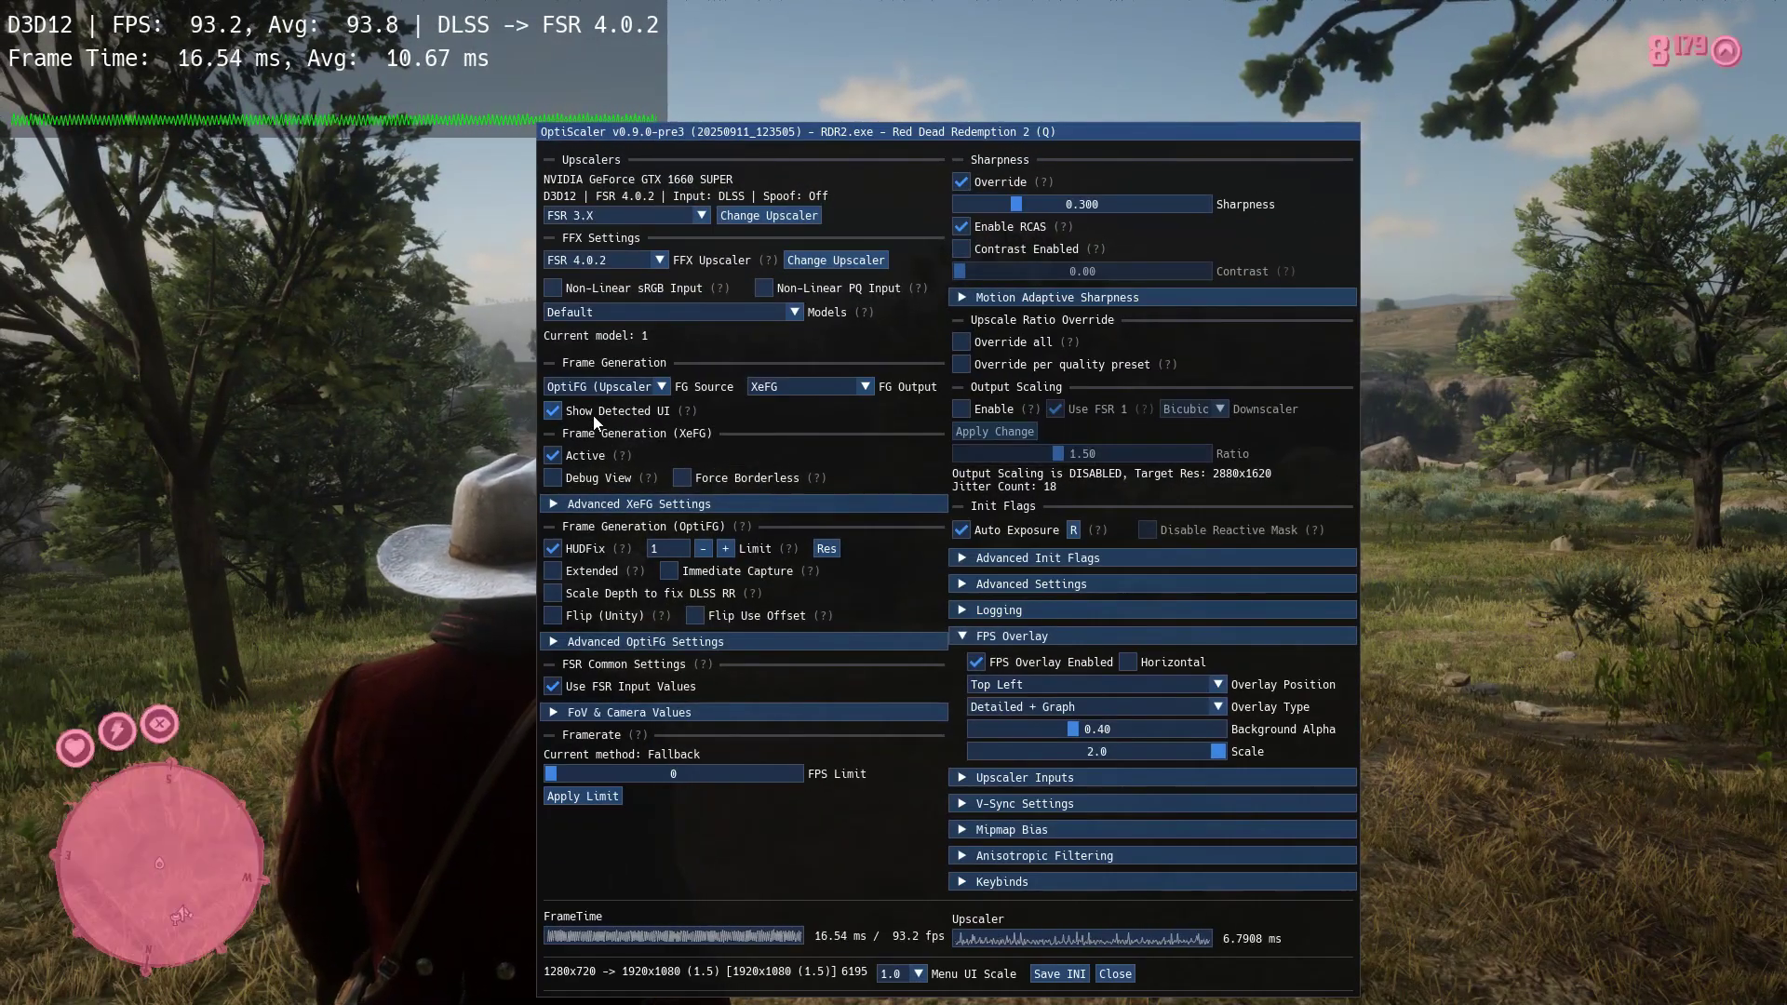
key("Insert")
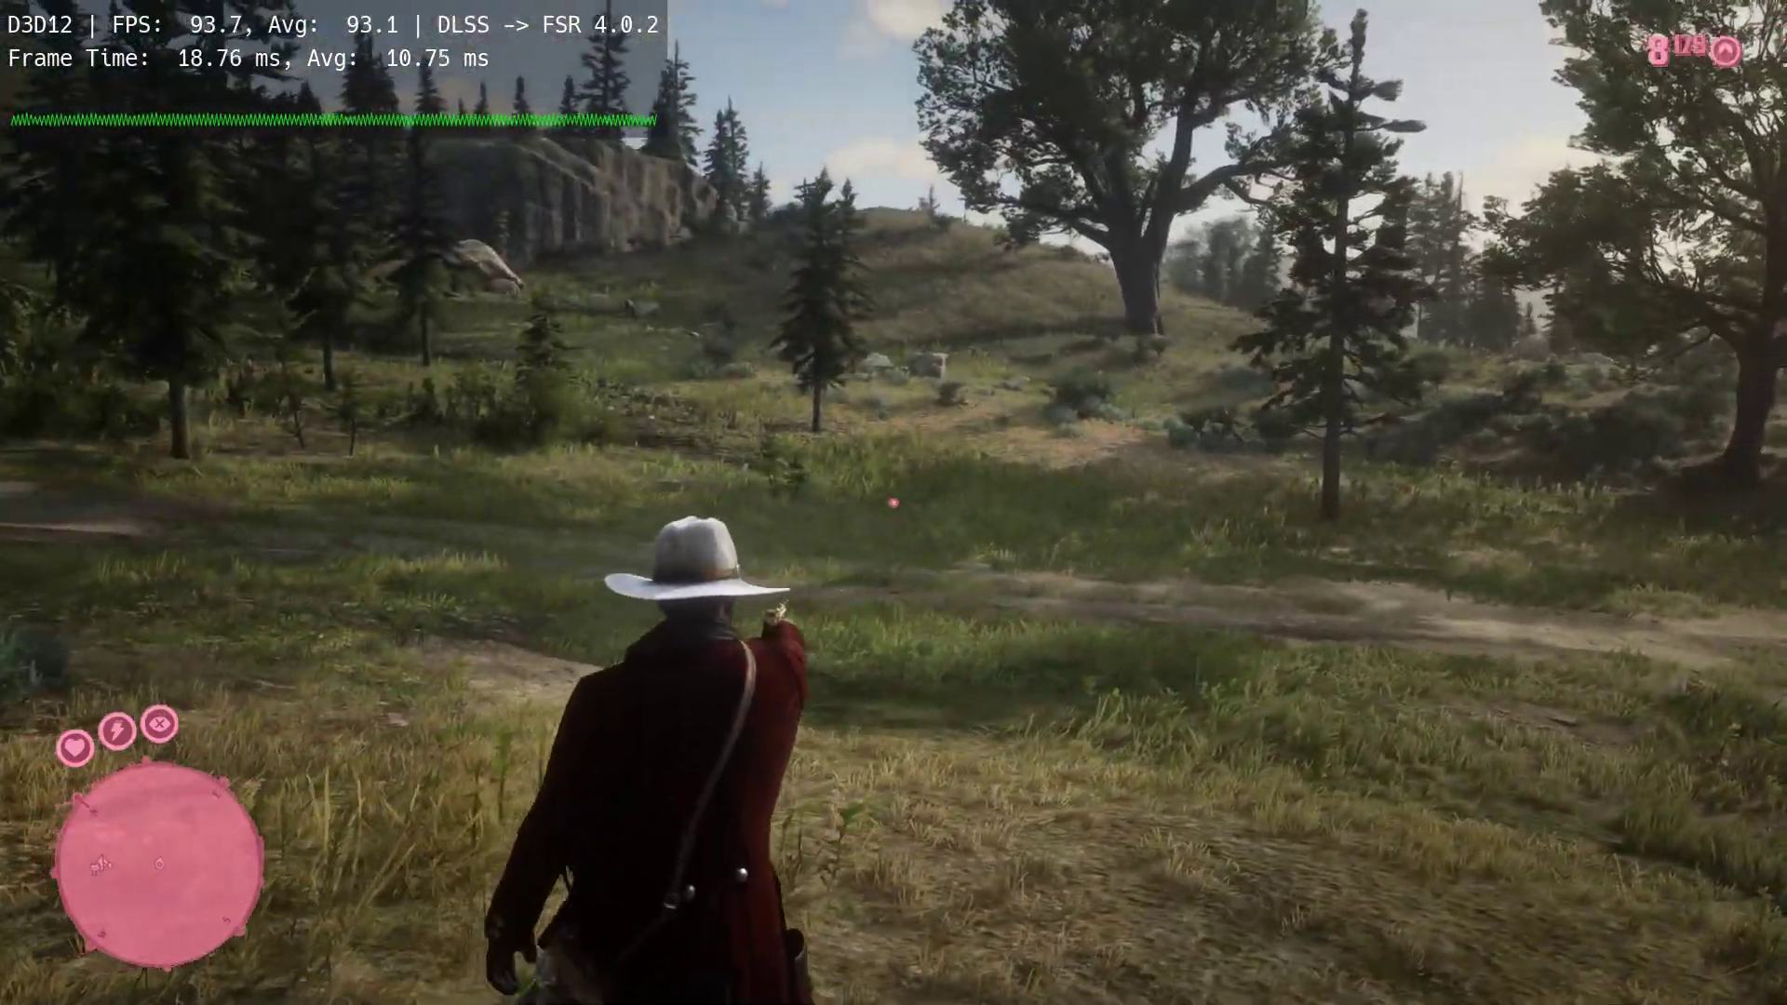
- Aim the character's weapon around the clearing and at the white horse to examine how Show Detected UI marks the HUD elements
right_click(893, 502)
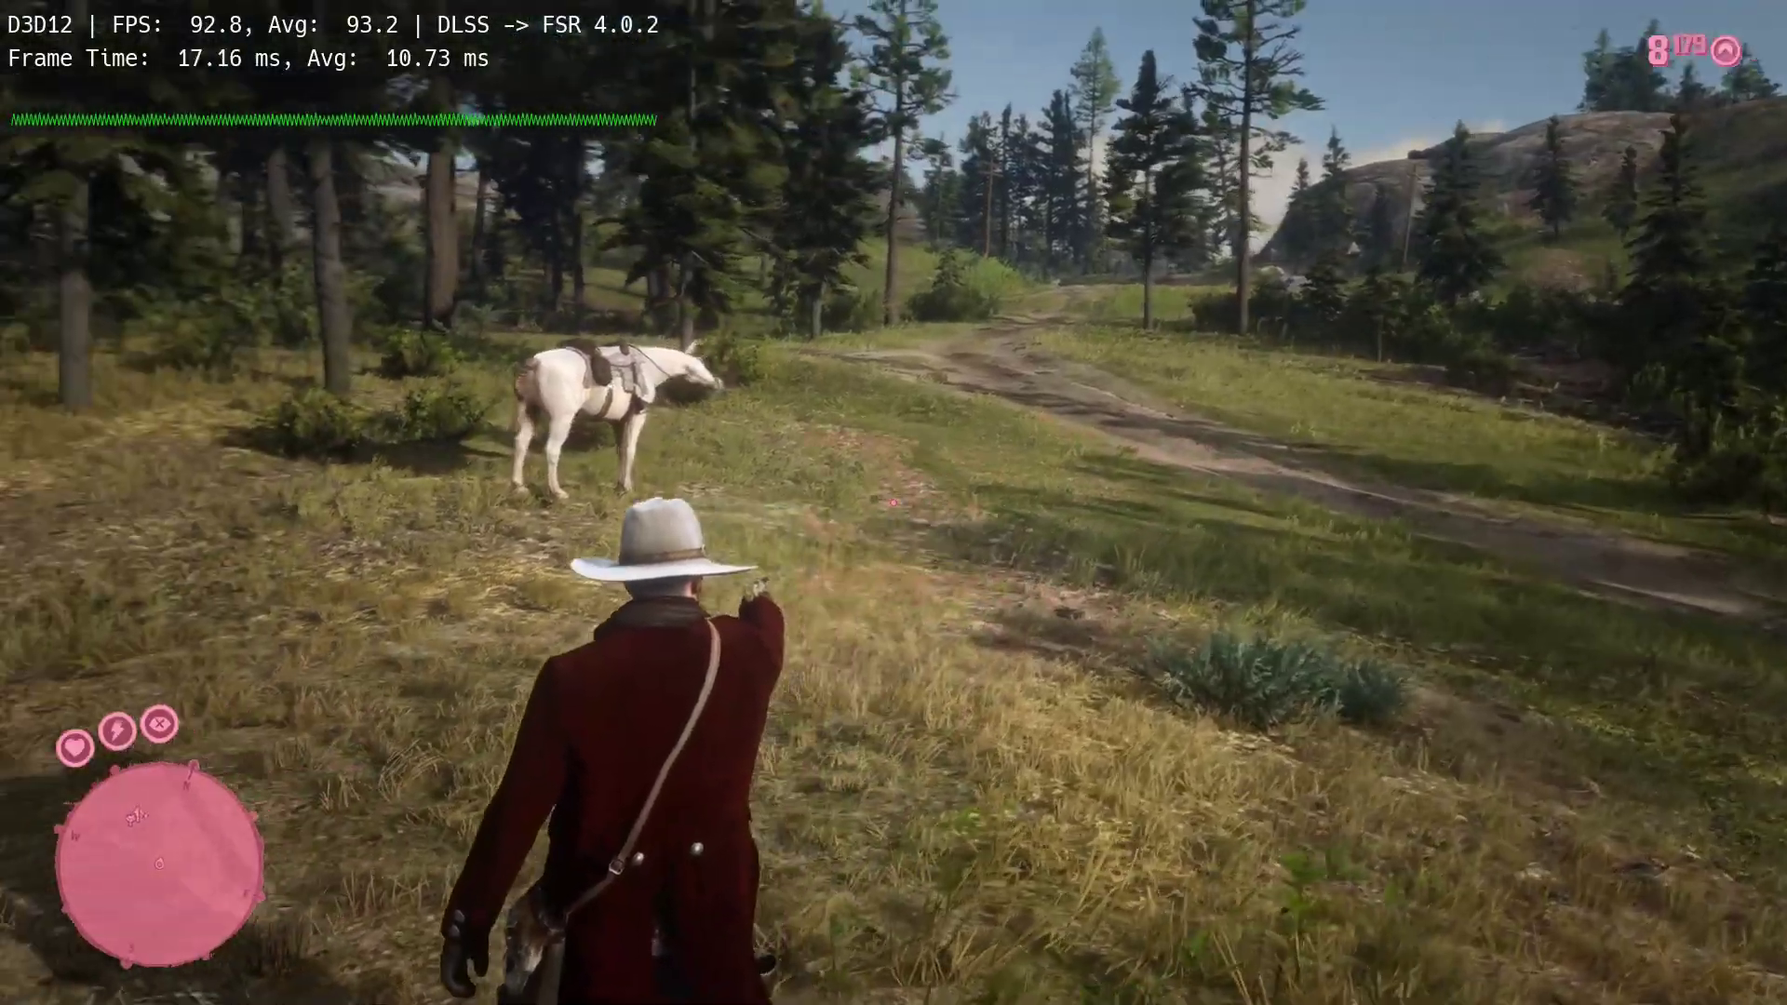
mouse_move(893, 502)
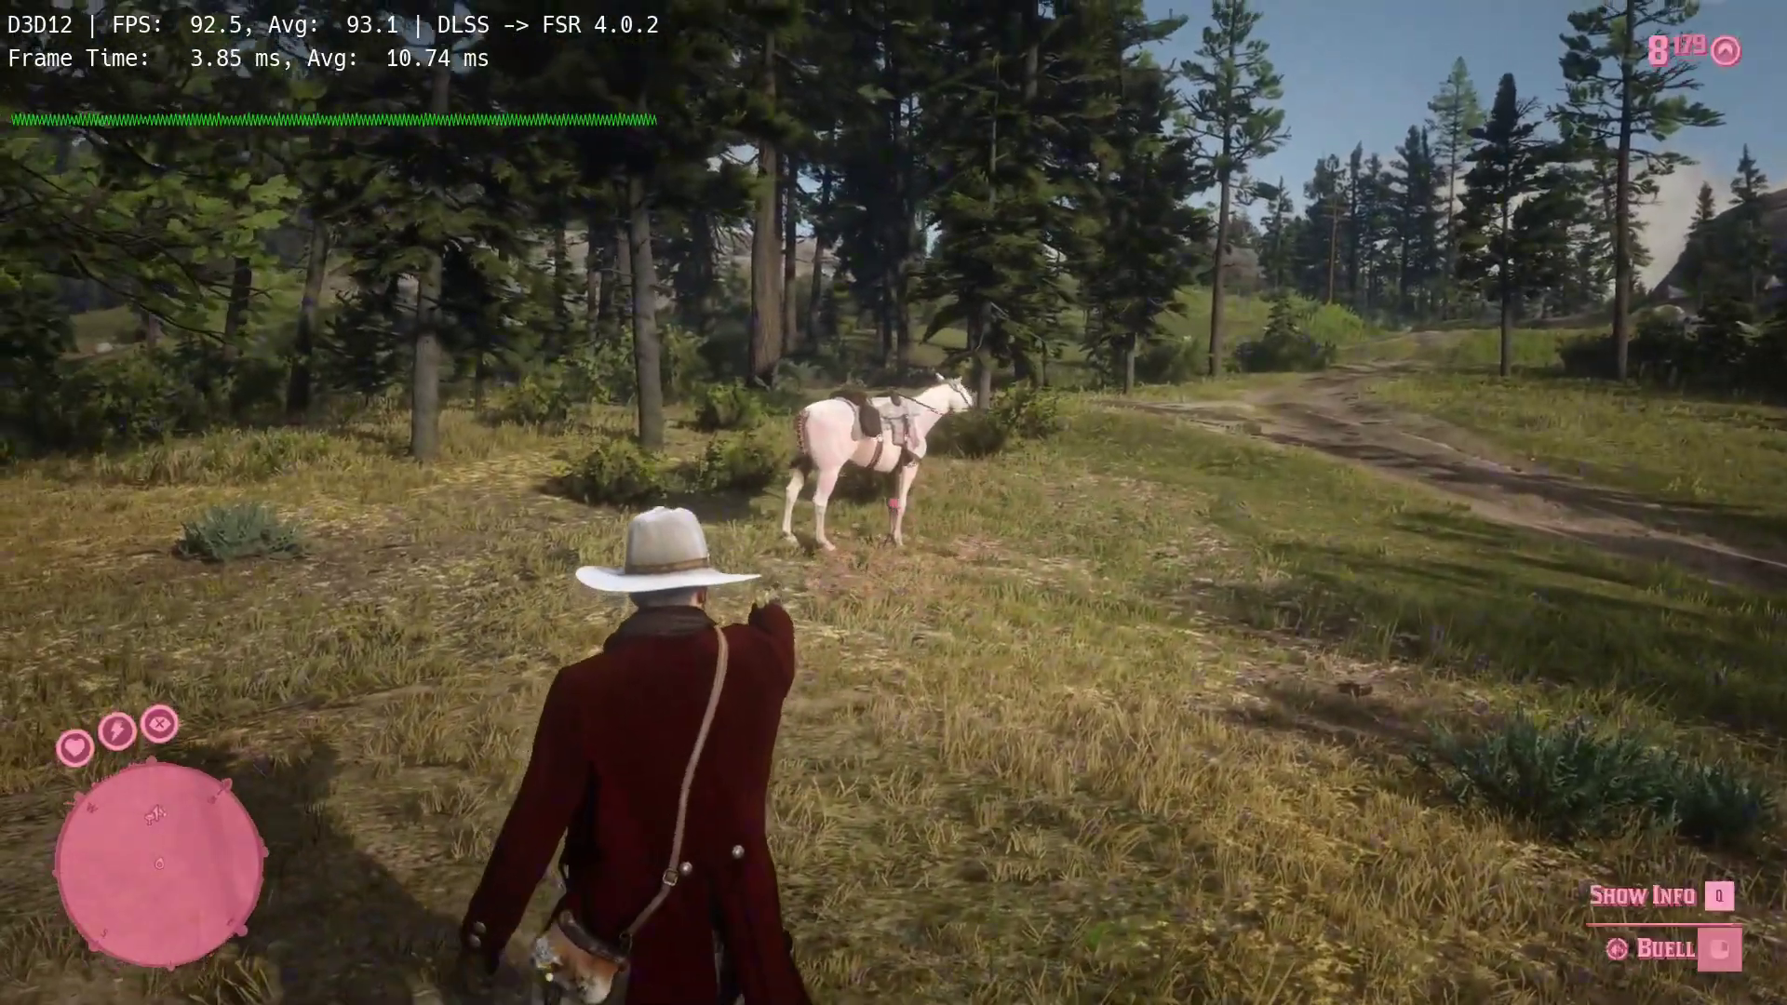
key("w")
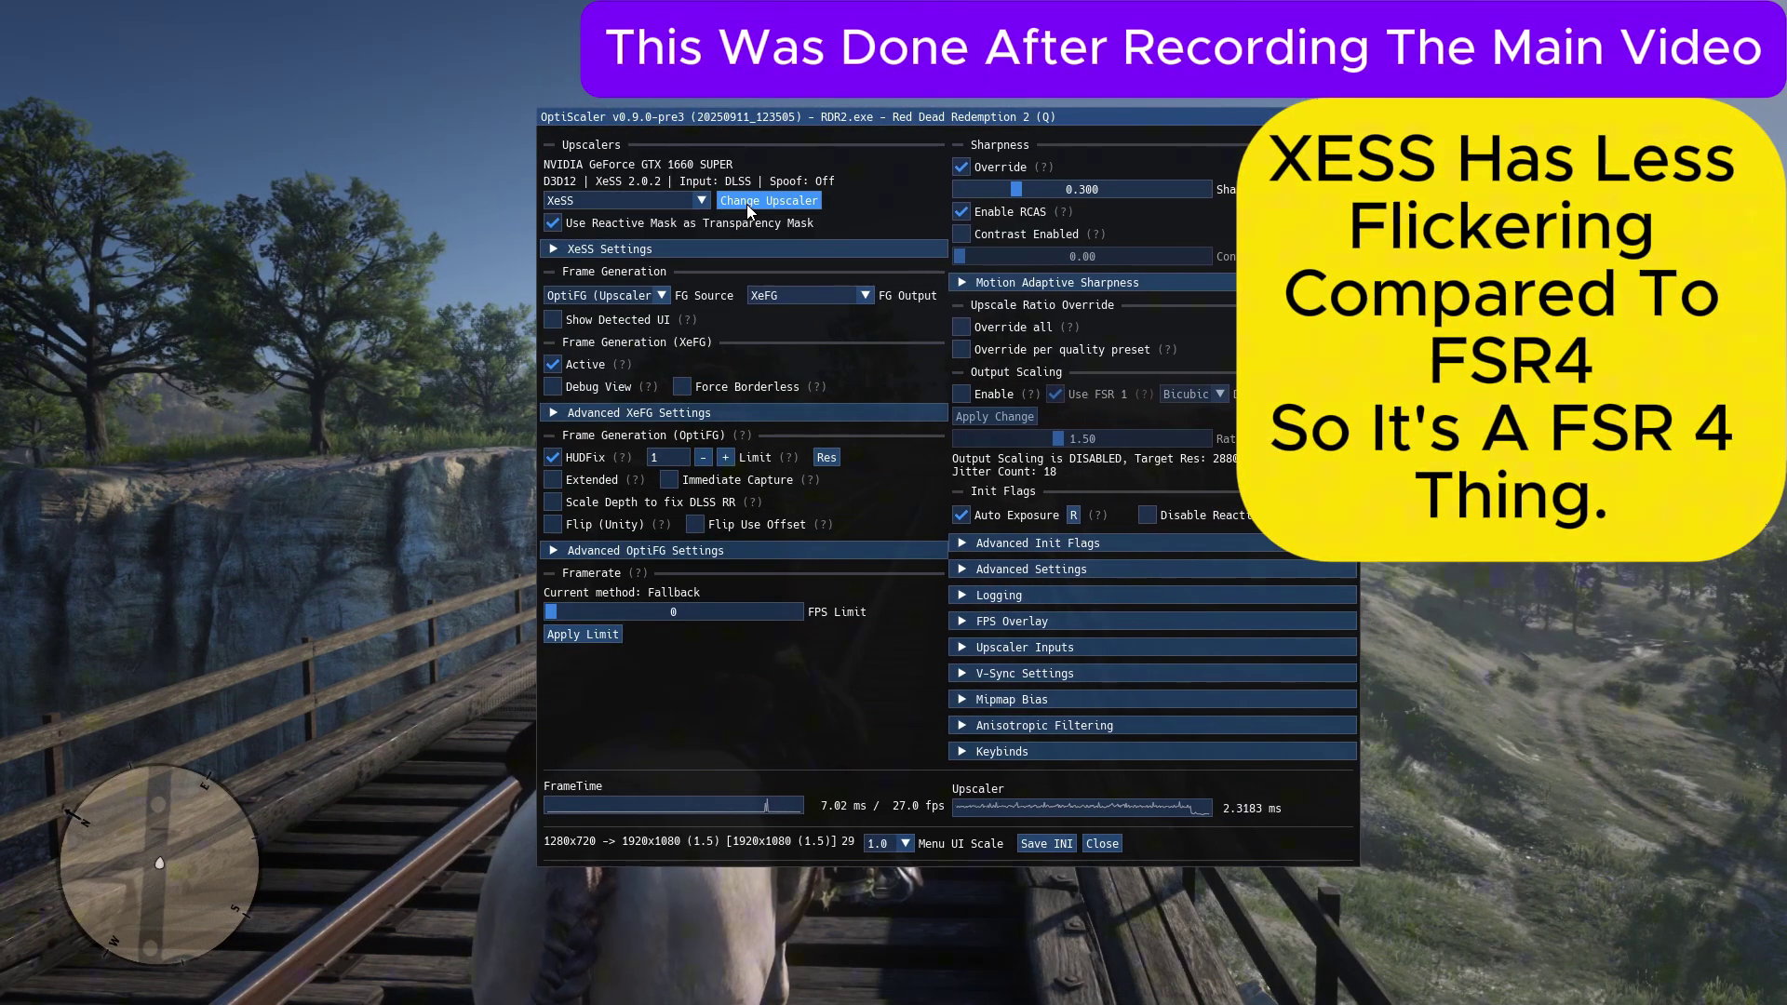
- Close the OptiScaler overlay and walk through the grassland to check the image and HUD during movement and aiming
key("Insert")
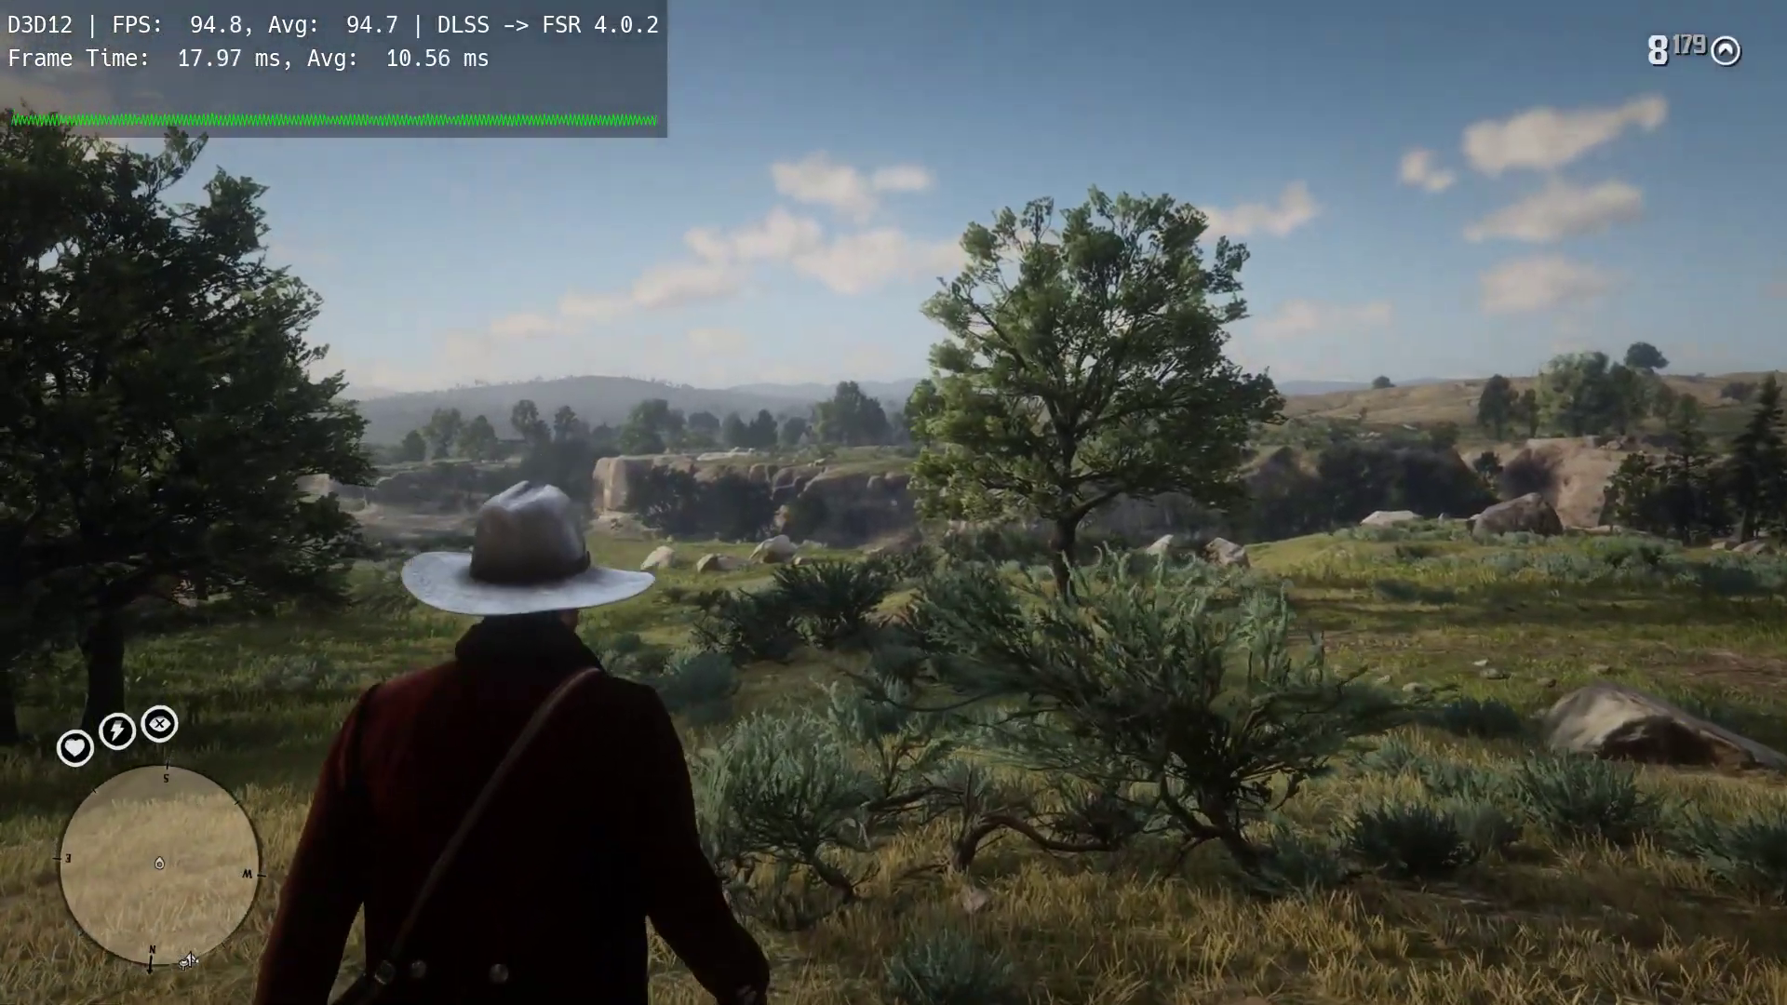
key("w")
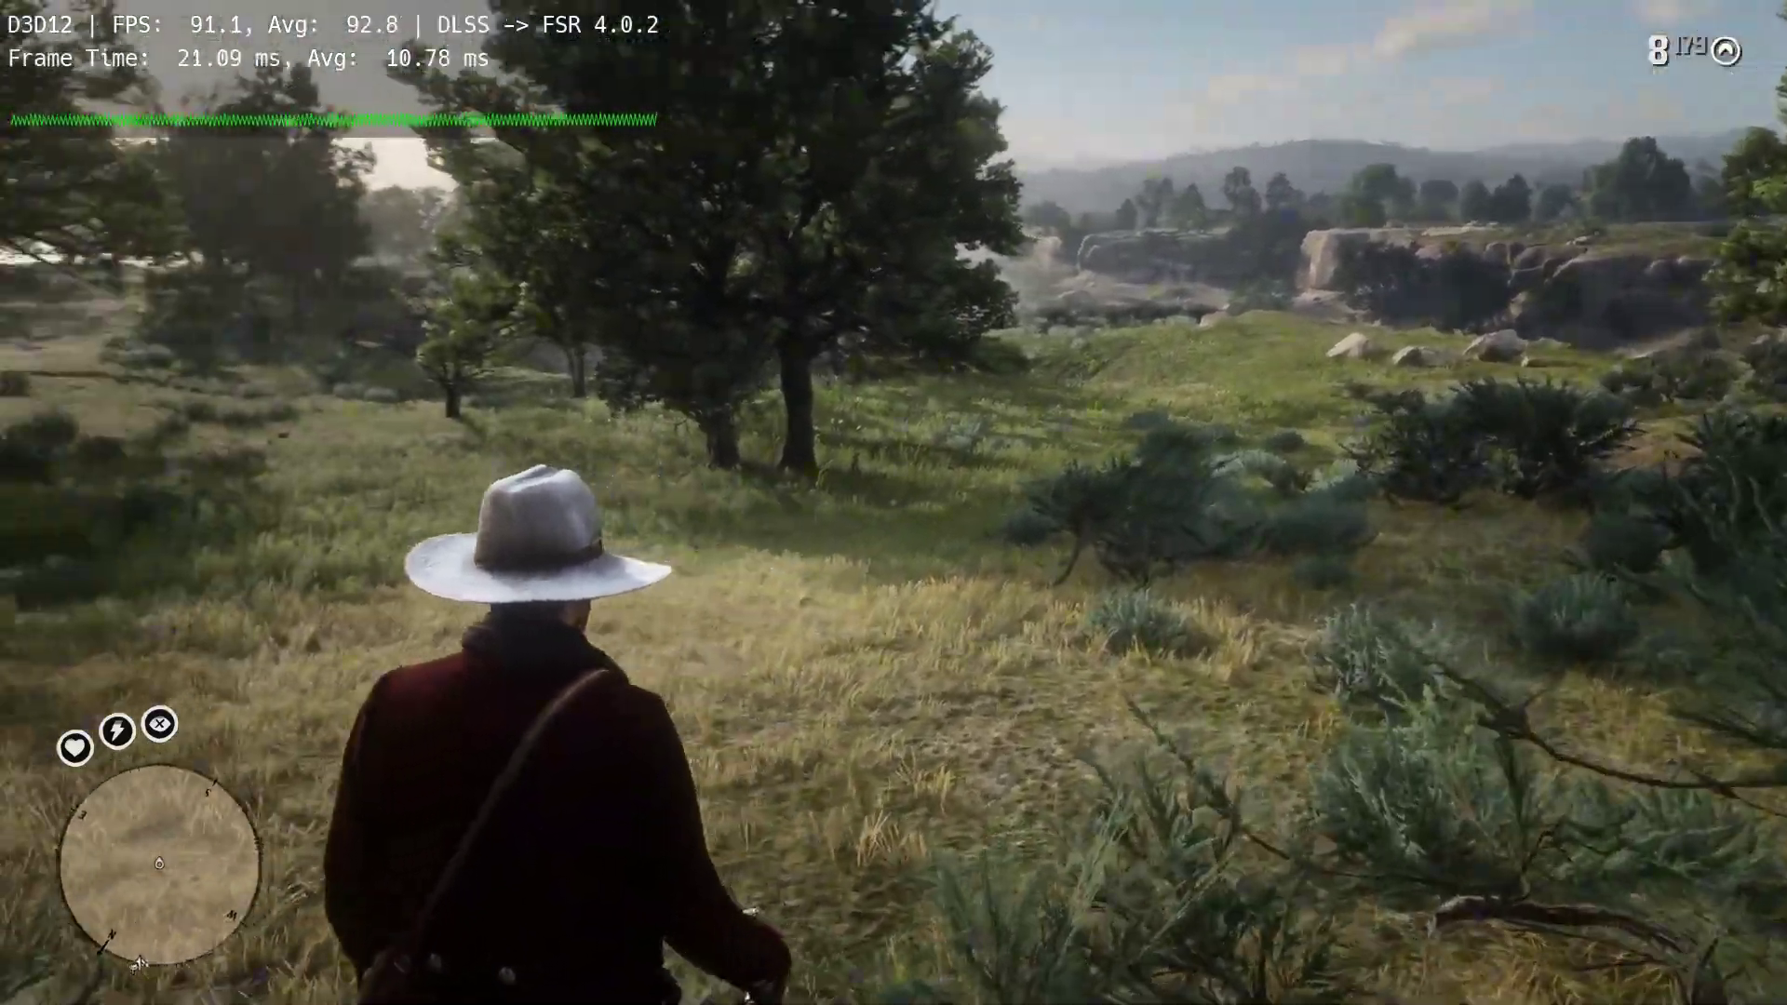
key("w")
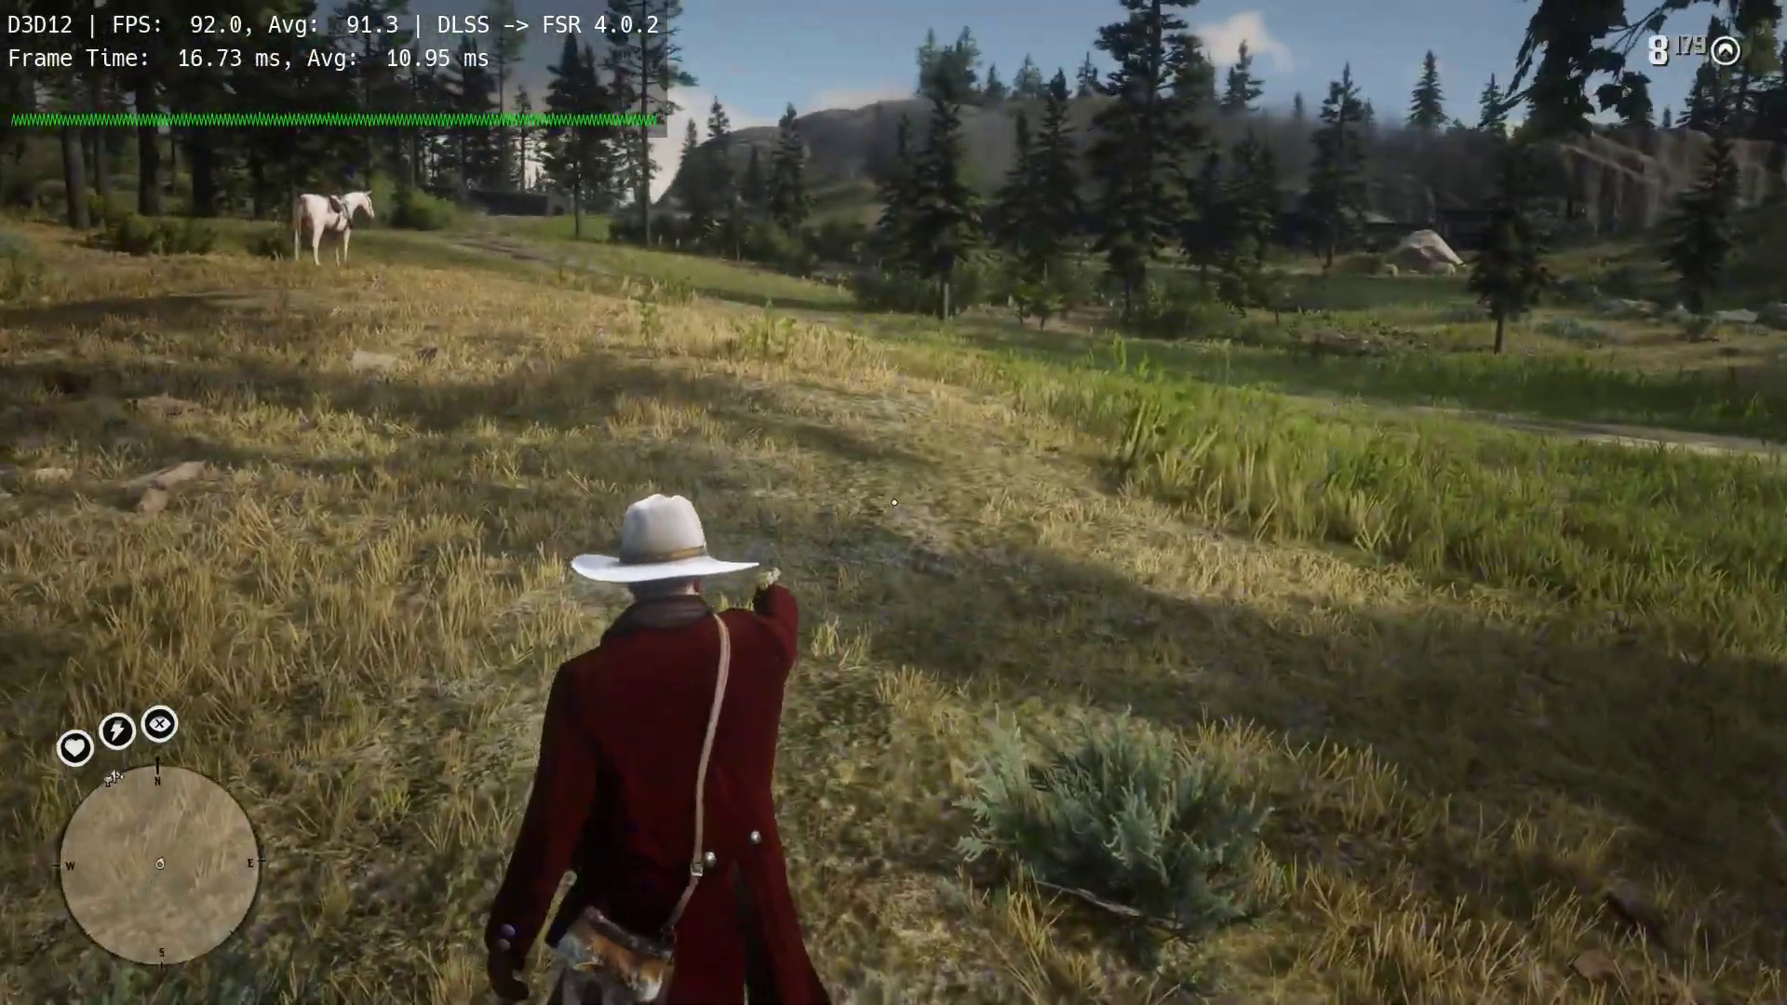